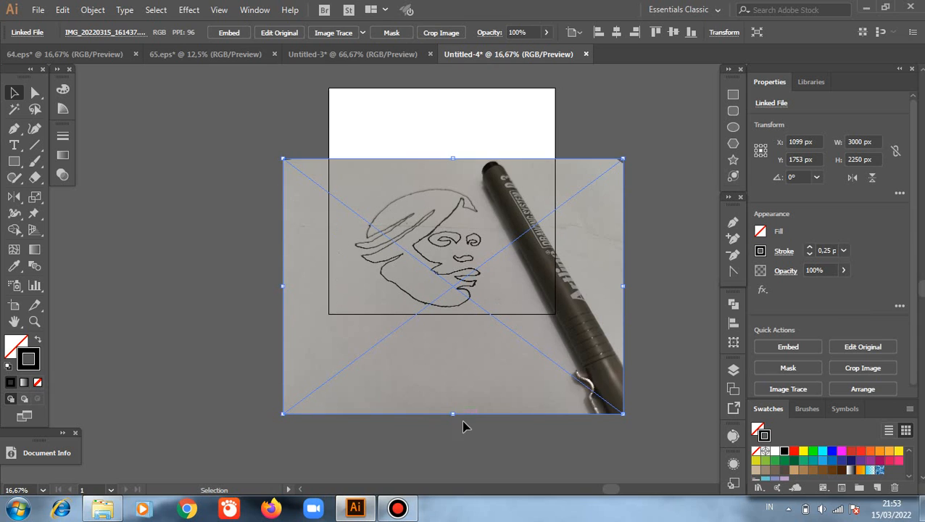
Step: Scale the placed sketch photo down proportionally to about 1156 × 867 px so it fits within the artboard
drag(454, 415, 446, 263)
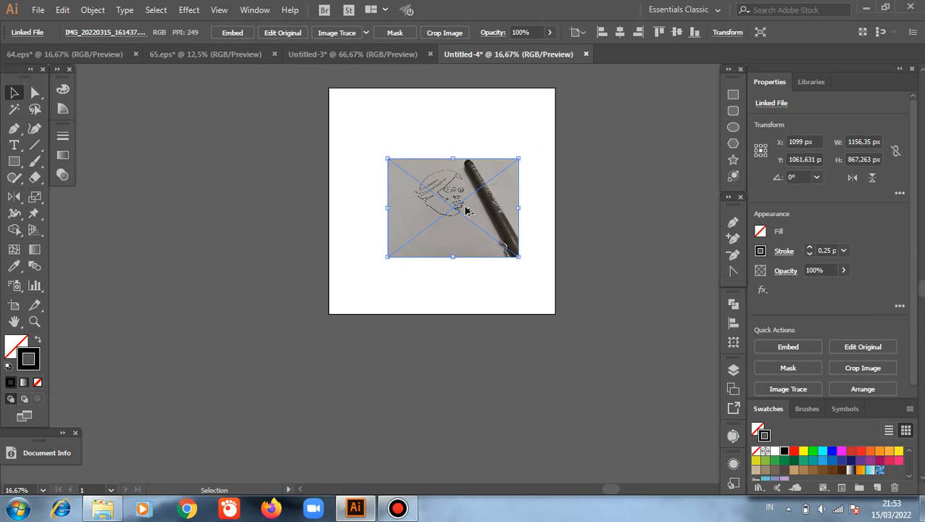
scroll(466, 210, up, 3)
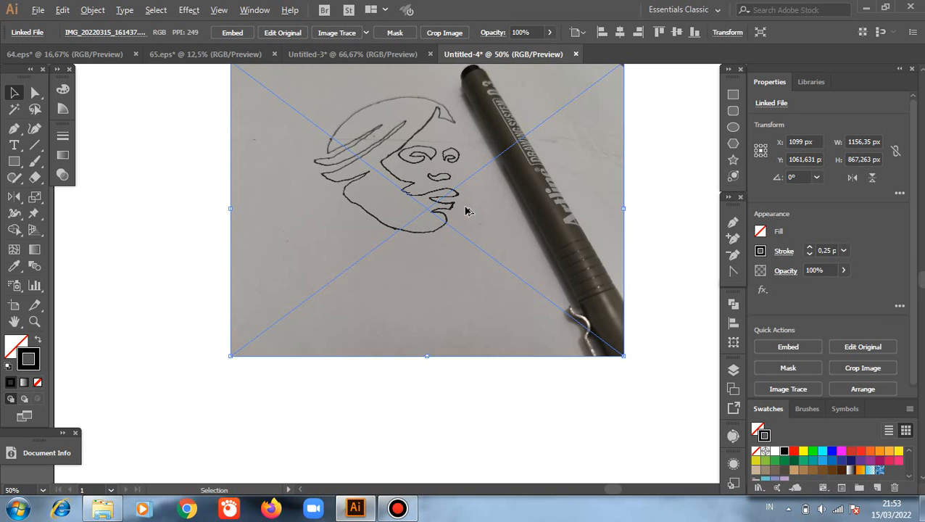
scroll(466, 210, up, 1)
scroll(413, 241, up, 2)
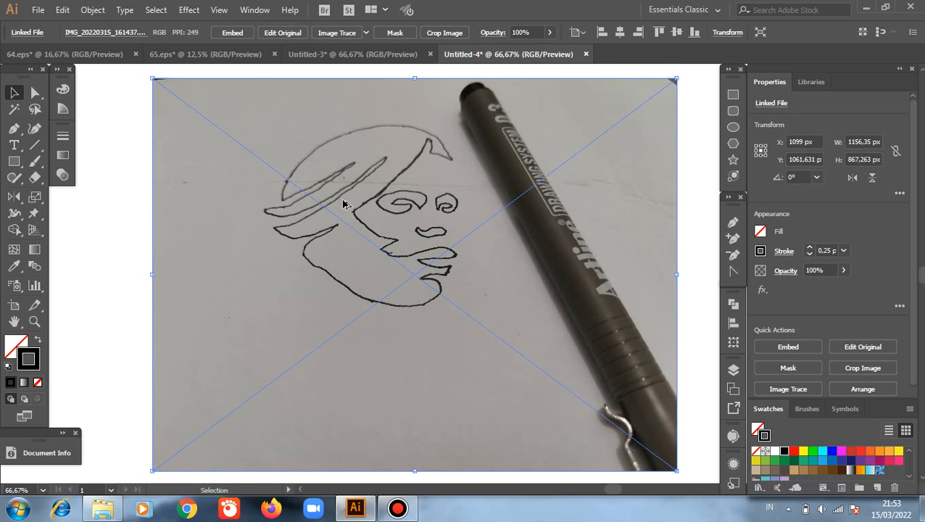
scroll(345, 204, up, 1)
scroll(455, 278, up, 1)
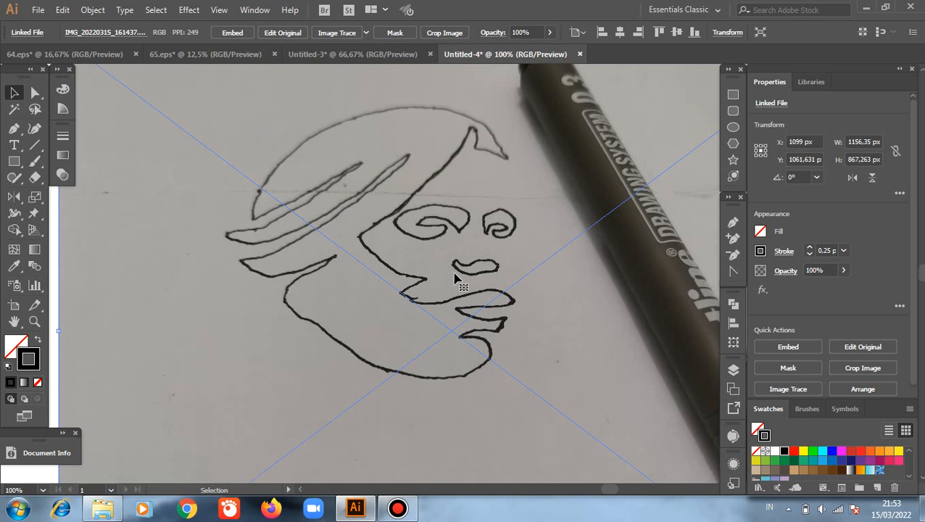
scroll(457, 274, up, 3)
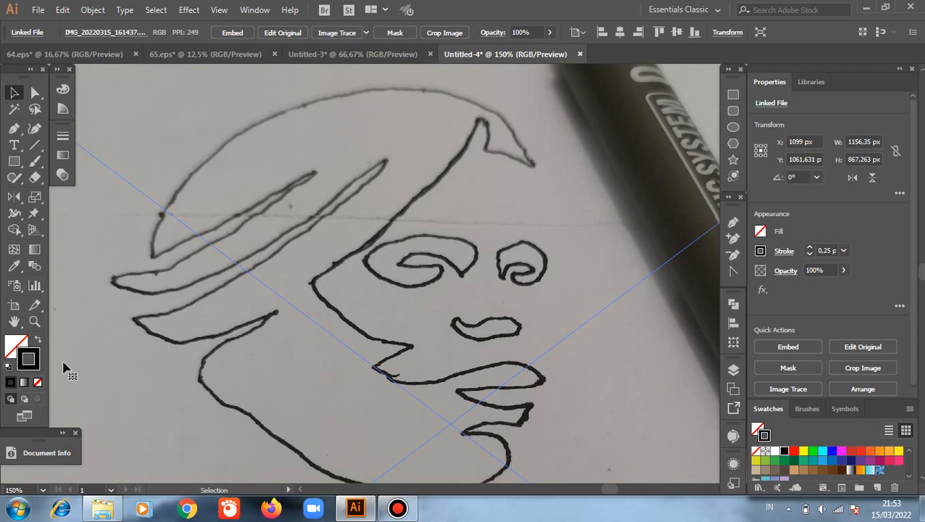
Step: Trace the crown of the hair with the Pen tool, from the tip above the forehead over the head to the back corner
click(734, 221)
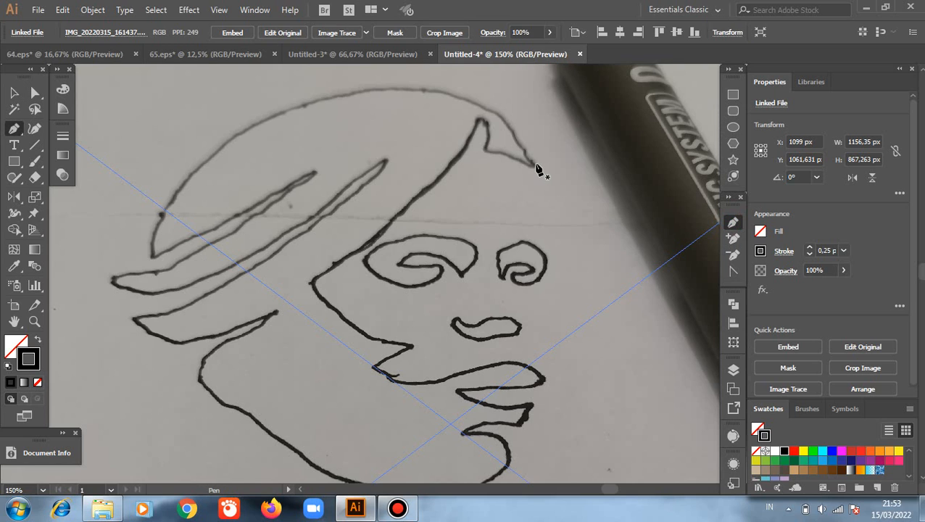
click(532, 163)
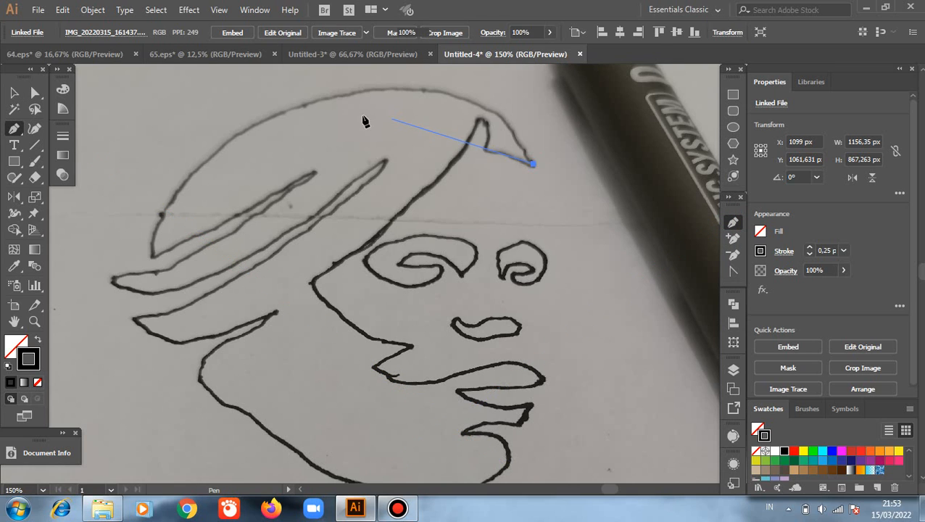
click(325, 100)
drag(297, 106, 153, 149)
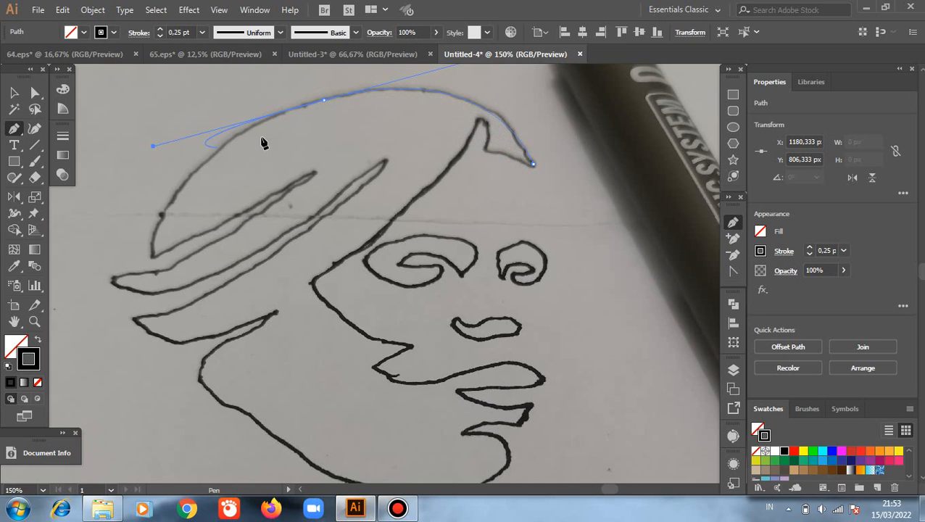
click(324, 100)
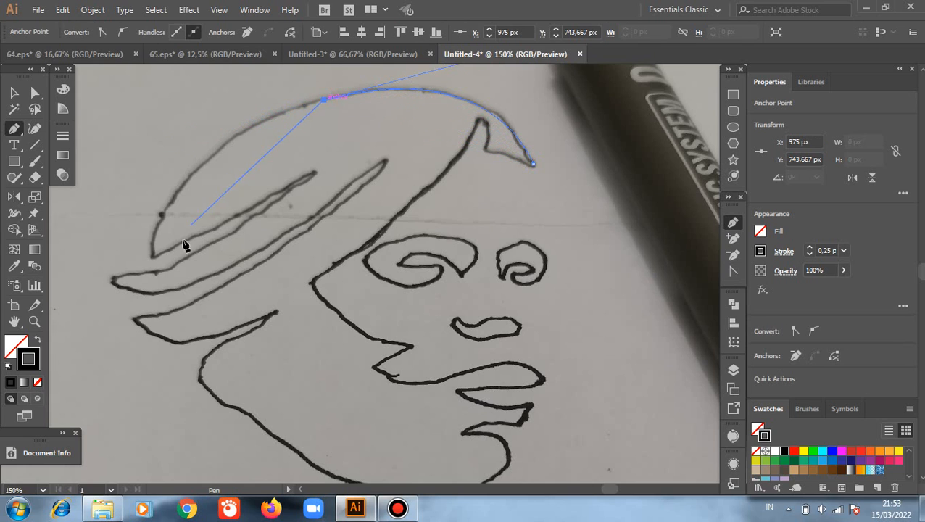
click(155, 259)
drag(155, 259, 136, 385)
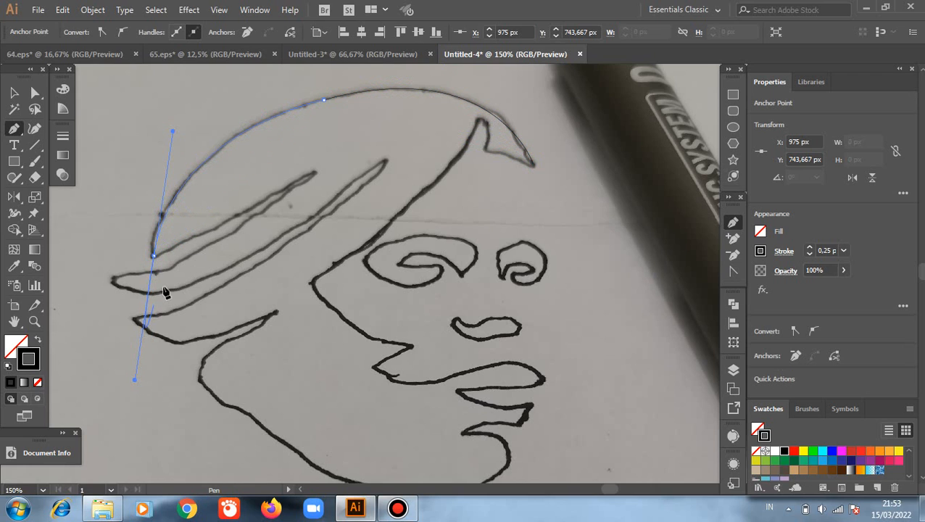
click(154, 256)
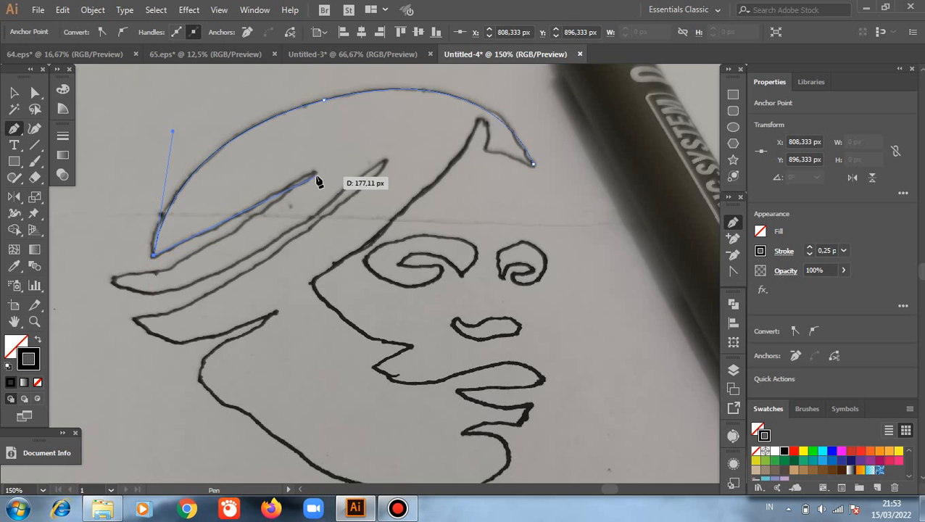
Step: Continue the path around the narrow upper gap in the hair, ending in a corner at the upper strand's pointed back tip
drag(316, 174, 327, 164)
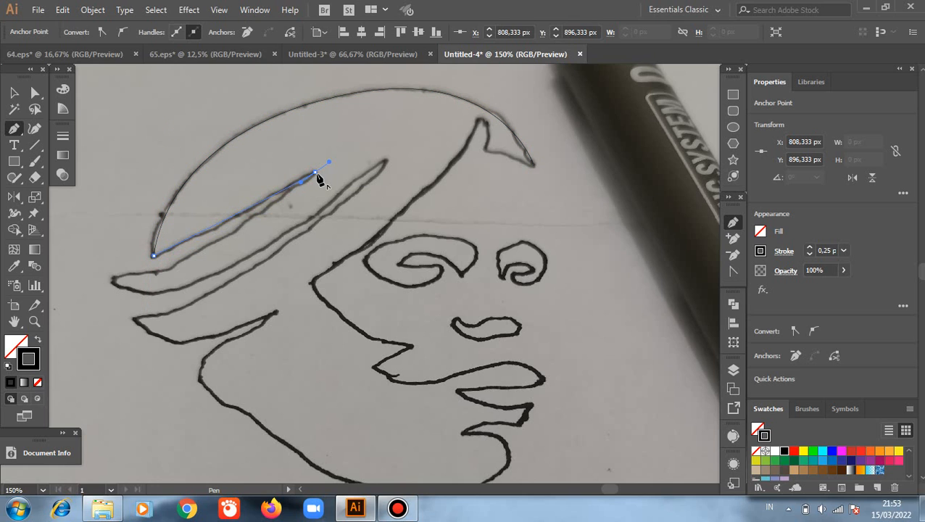
click(314, 174)
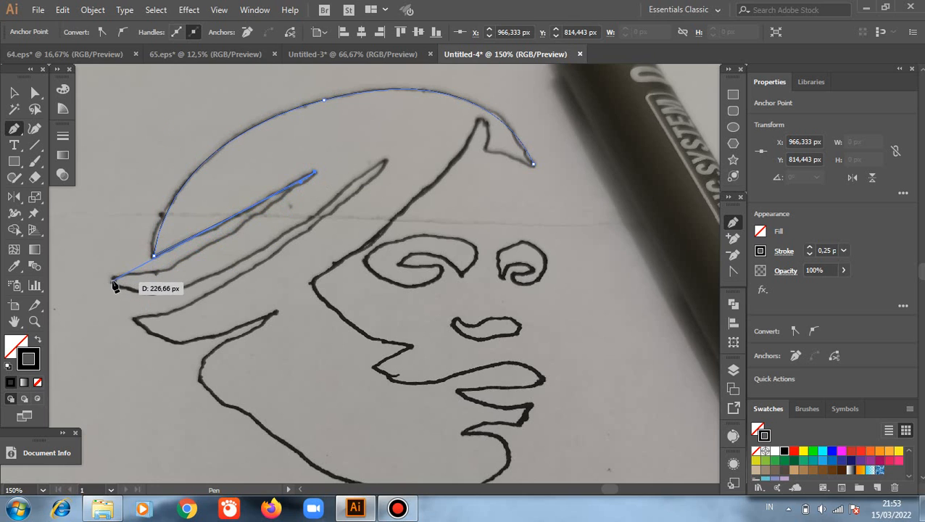
drag(154, 275, 99, 287)
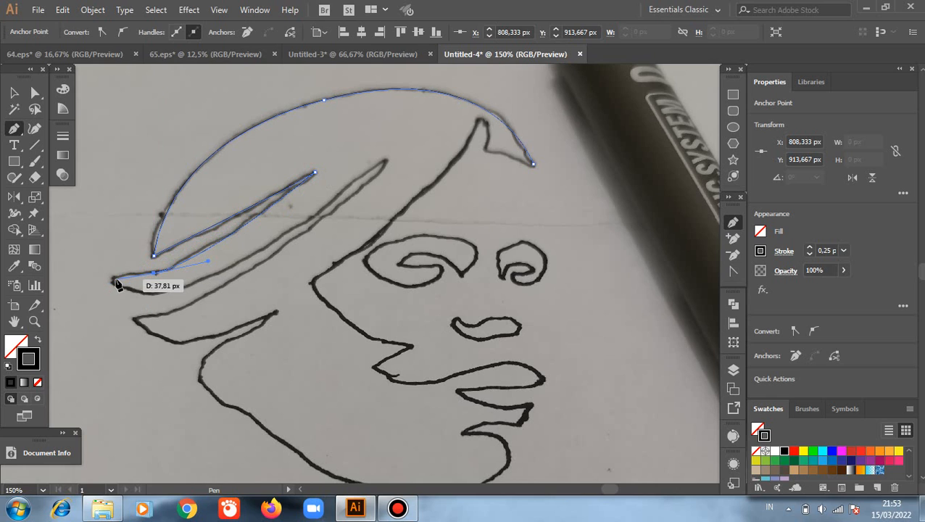
click(113, 280)
click(114, 281)
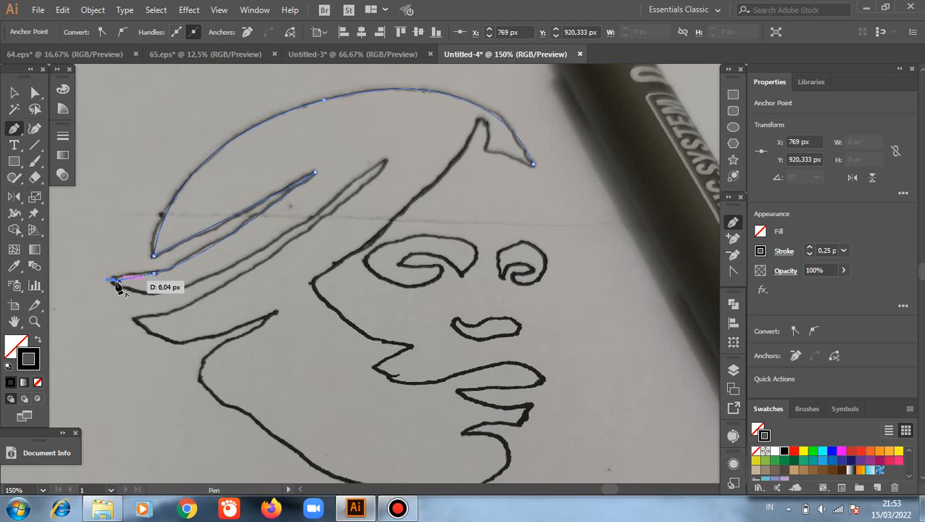
Step: Trace the upper hair strand's lower edge from its back tip to the inner point of the long gap, ending in a corner
drag(164, 316, 169, 291)
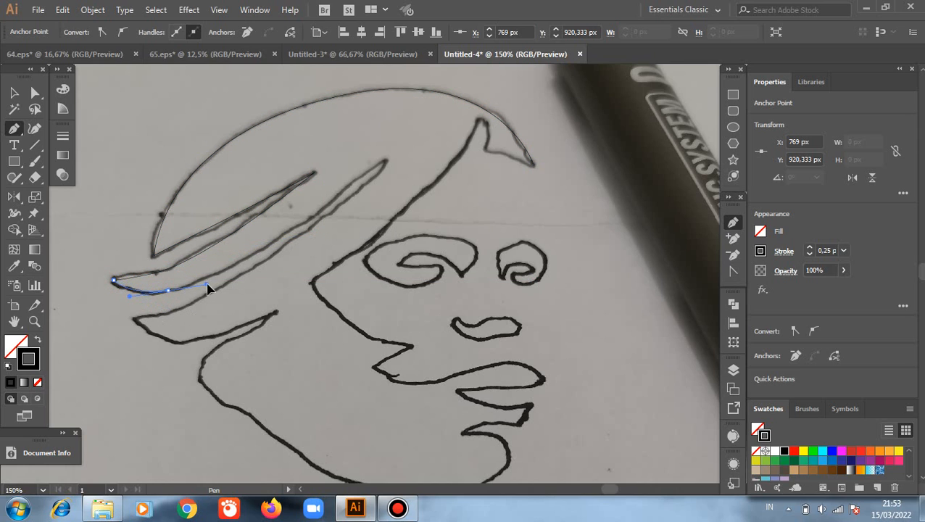
click(169, 291)
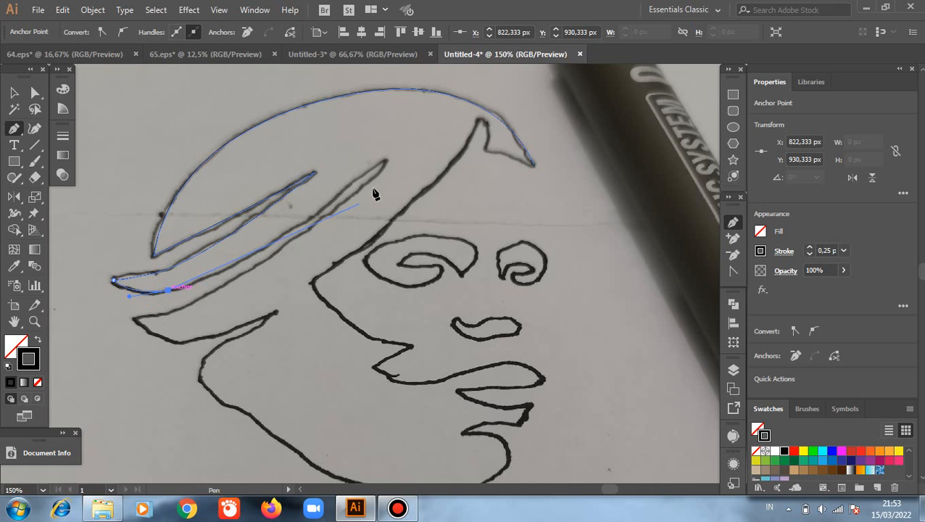
drag(385, 161, 472, 116)
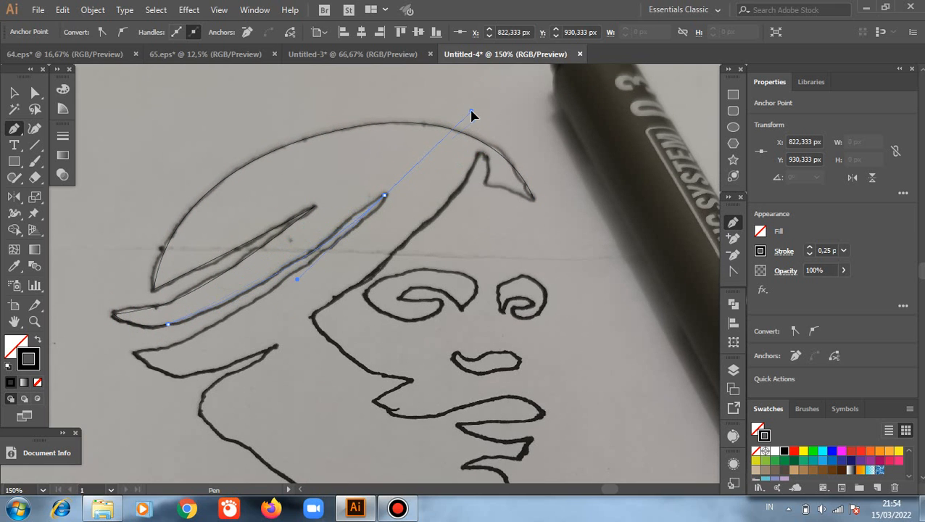
mouse_move(387, 197)
mouse_down()
mouse_move(390, 205)
mouse_move(384, 200)
mouse_up()
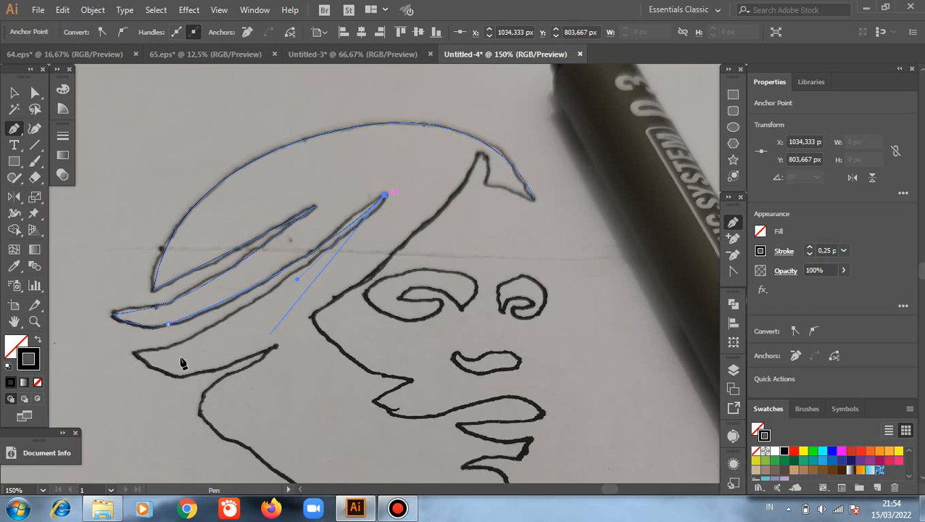
Step: Trace the lower hair strand down to its pointed back tip, then along its underside to the point above the neck
drag(134, 358, 71, 392)
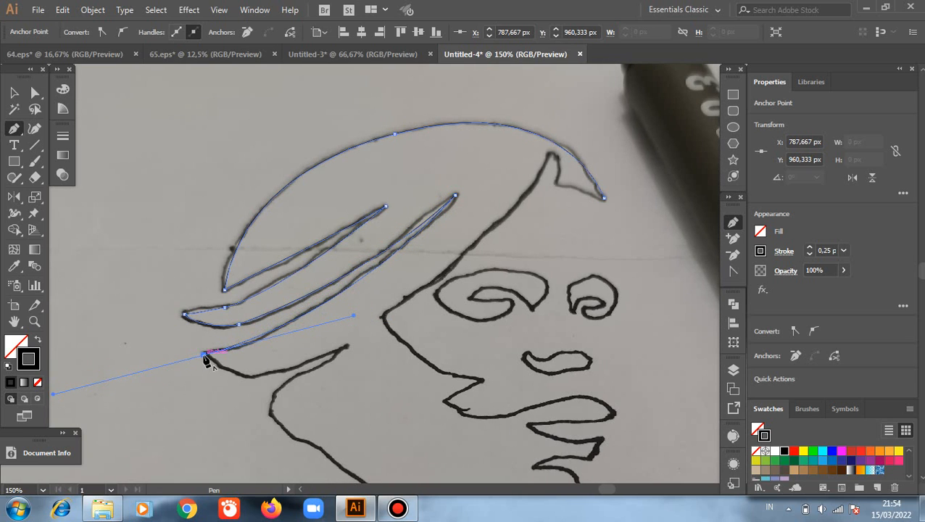
click(203, 355)
drag(346, 346, 433, 281)
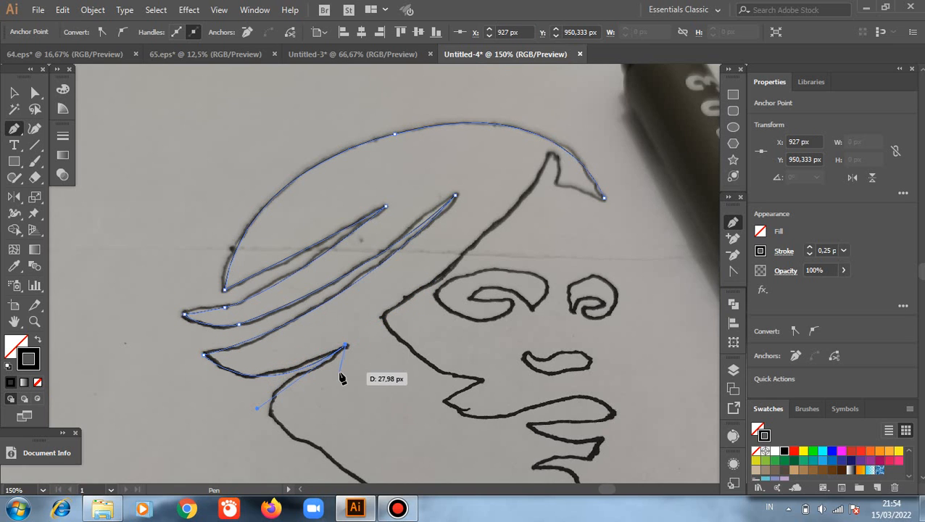
Step: Continue the path from the lower strand's point to the back of the jaw, then curve it along the jawline to the chin
scroll(330, 373, down, 2)
drag(268, 348, 248, 372)
key(ctrl+z)
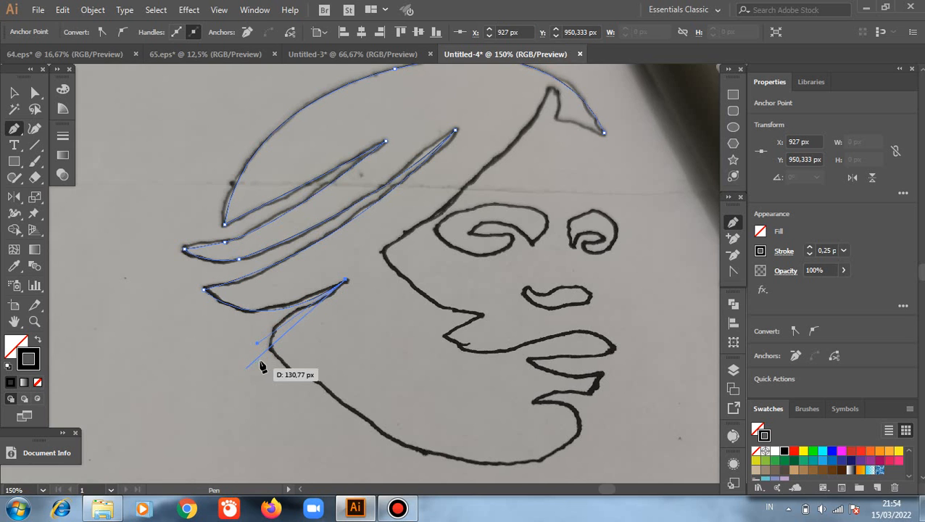
scroll(272, 345, up, 1)
scroll(272, 346, up, 2)
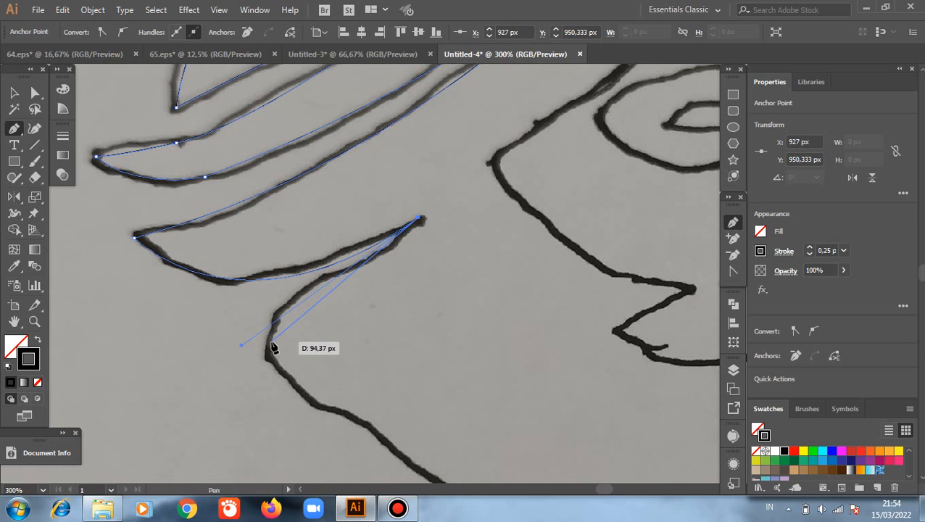
drag(286, 335, 274, 354)
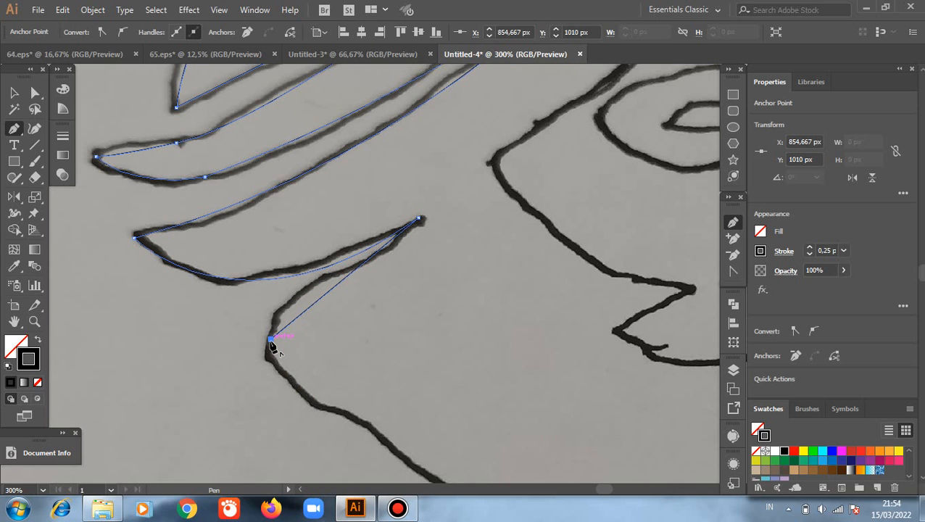
scroll(271, 347, down, 1)
scroll(272, 348, down, 2)
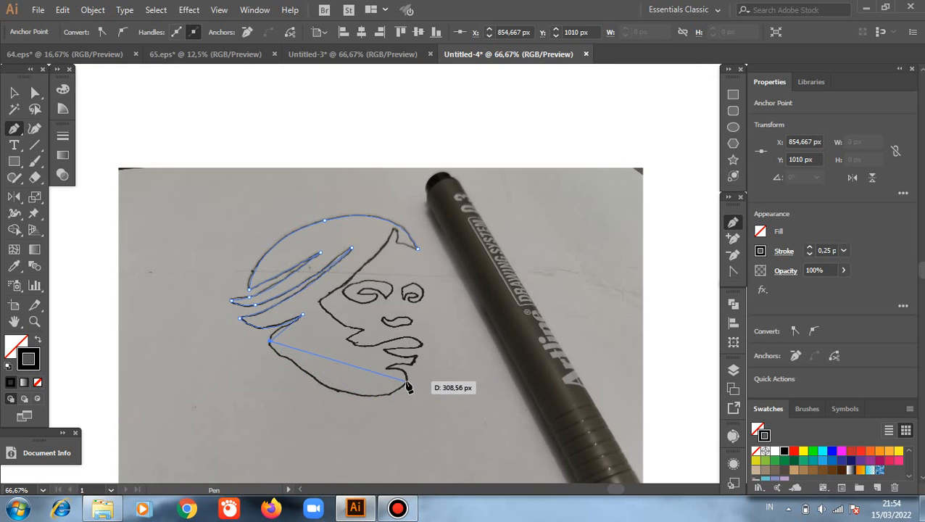
drag(406, 383, 473, 337)
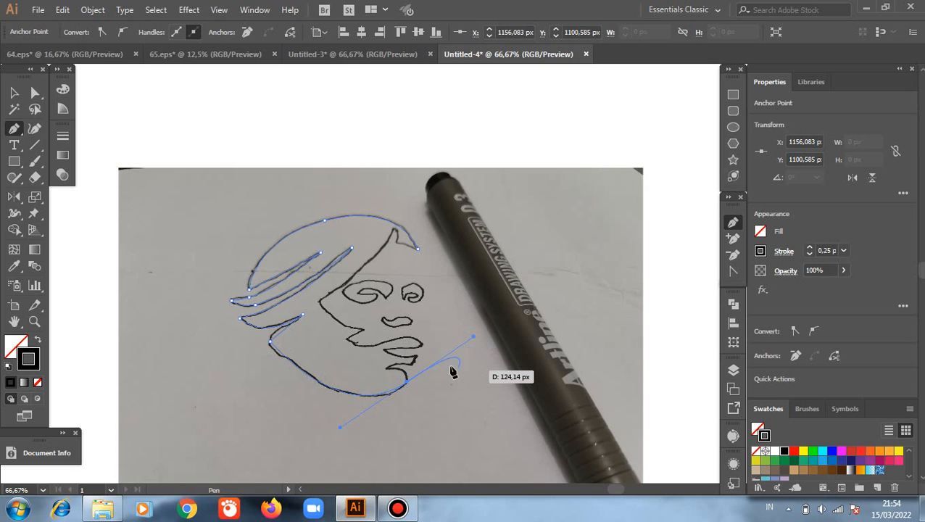
Step: Trace the front of the chin and the lower lip, ending in a corner at the inner point between the lips
scroll(450, 372, up, 2)
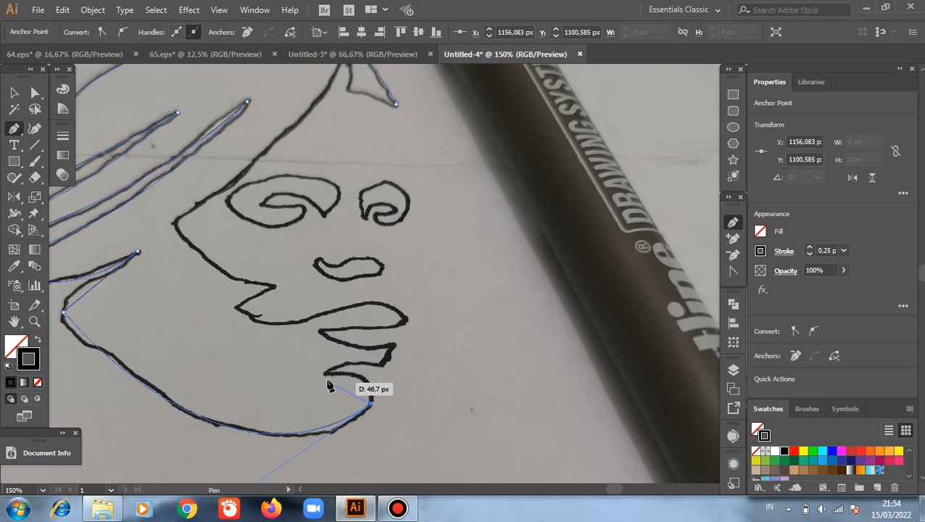
drag(327, 373, 271, 375)
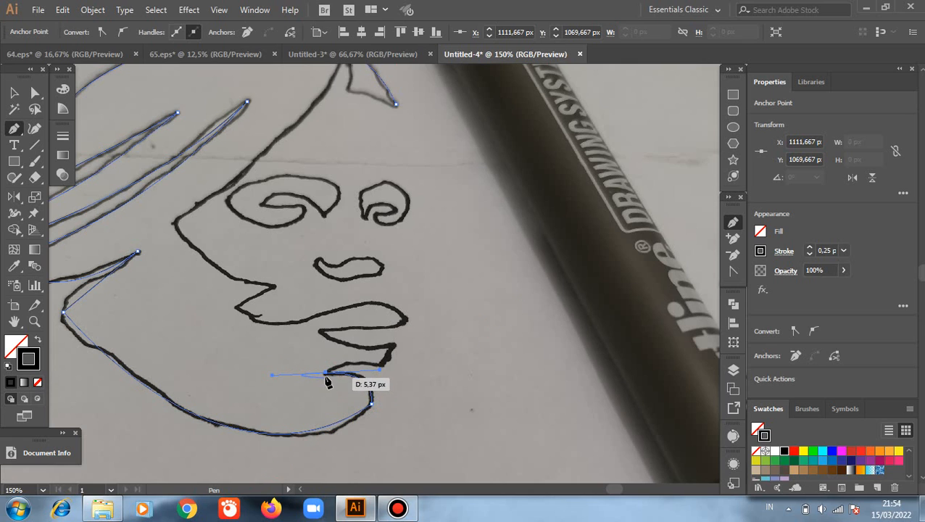
drag(327, 372, 404, 372)
click(382, 364)
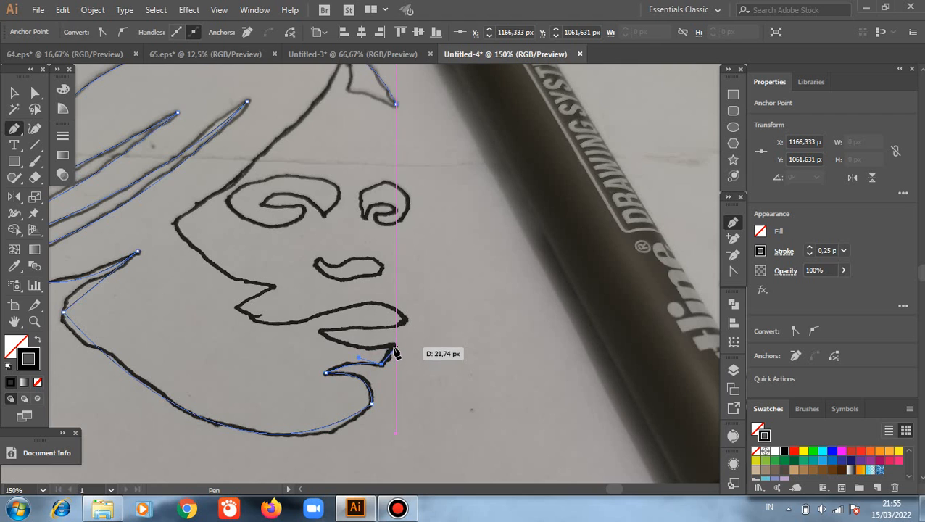
click(395, 347)
drag(320, 330, 306, 313)
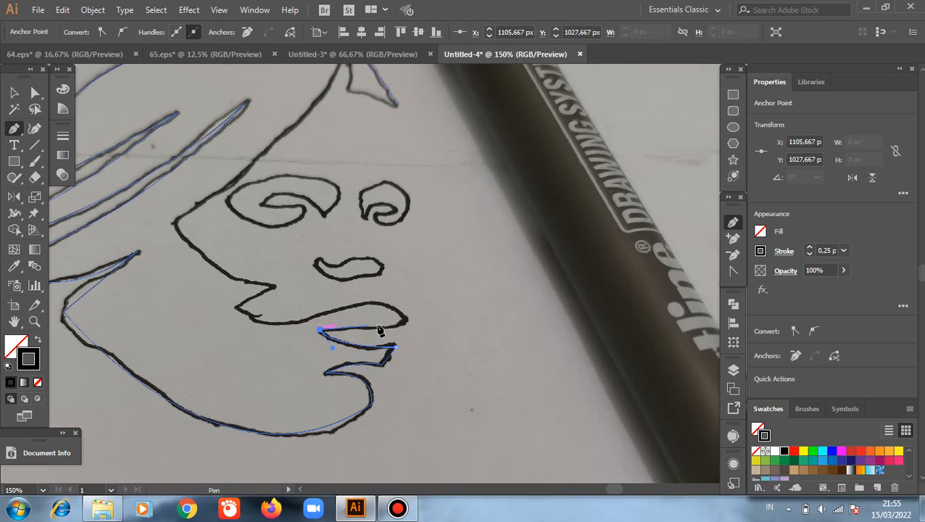
Step: Trace the upper lip's outline from the inner mouth point around its front and back to the outer mouth corner
drag(396, 328, 213, 358)
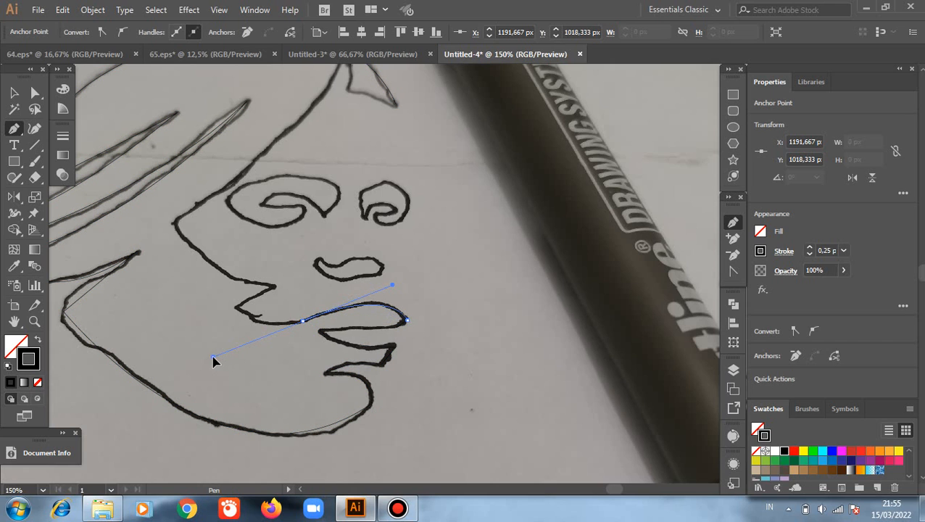
click(303, 321)
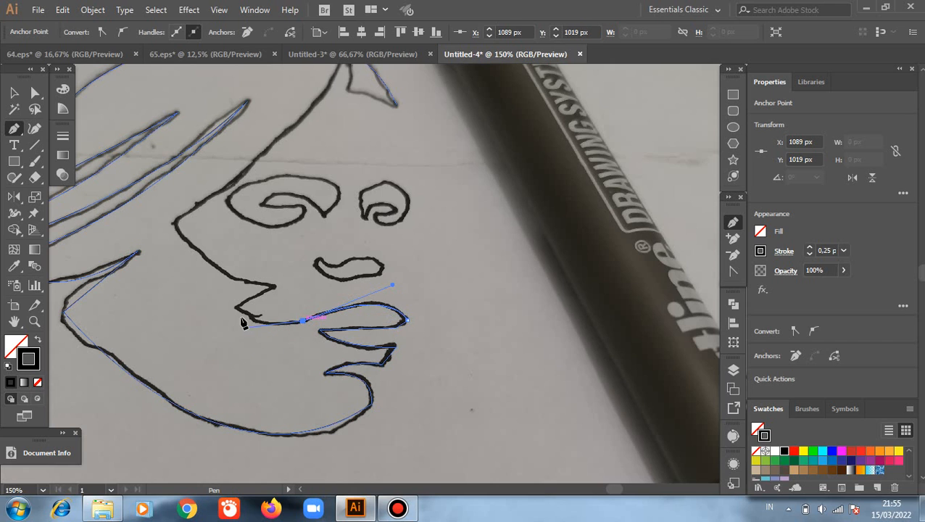
drag(237, 309, 210, 289)
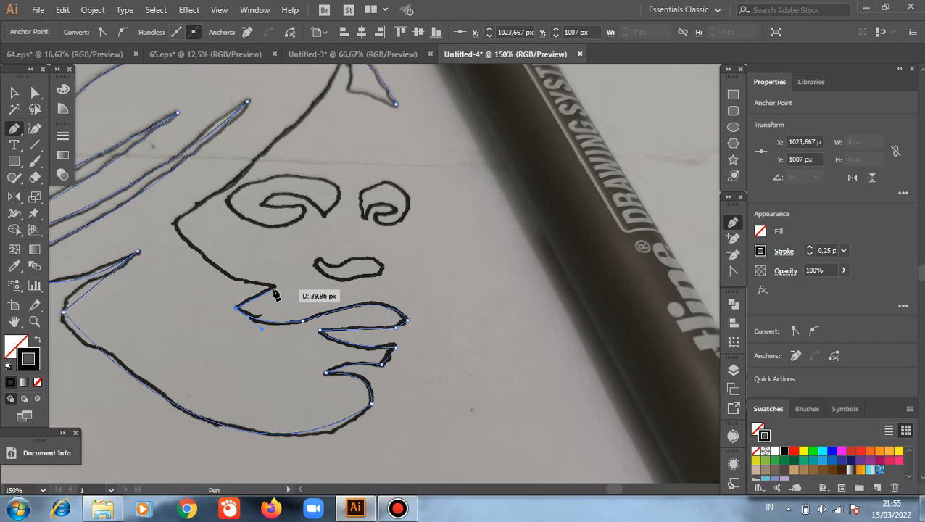
Step: Continue the face path from the outer mouth corner to the small pointed tip above it, then along the cheek to the hairline corner
click(275, 288)
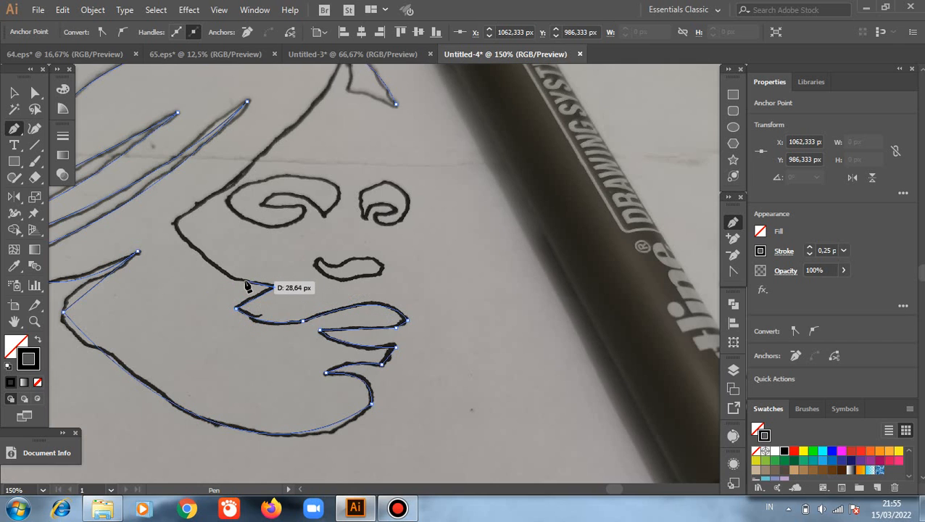
click(244, 280)
click(174, 221)
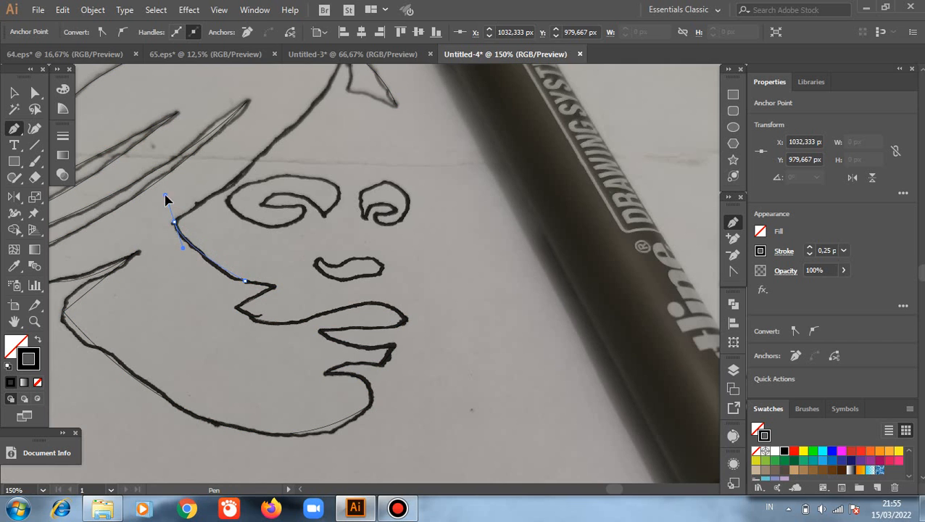
Step: Trace the hairline from the cheek corner up to its peak, then around the small notch, closing the path at the fringe tip
scroll(296, 247, up, 2)
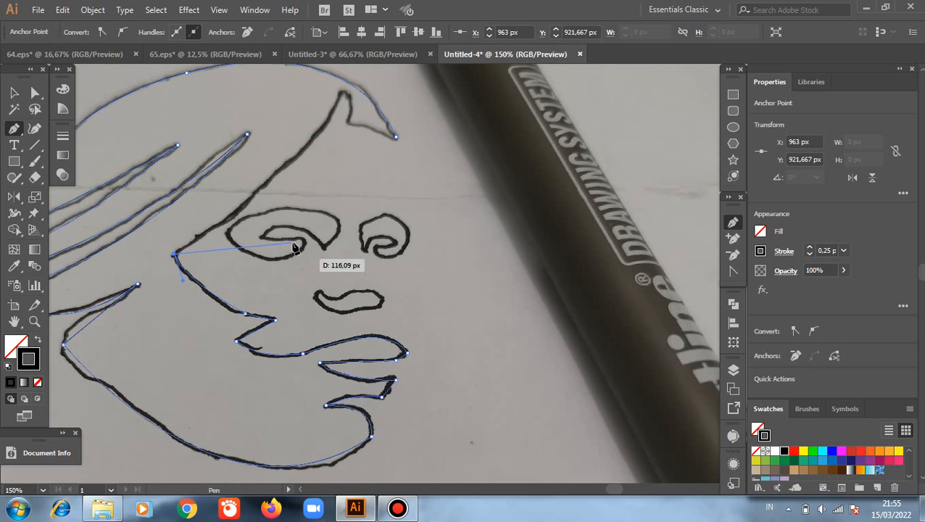
scroll(296, 247, up, 2)
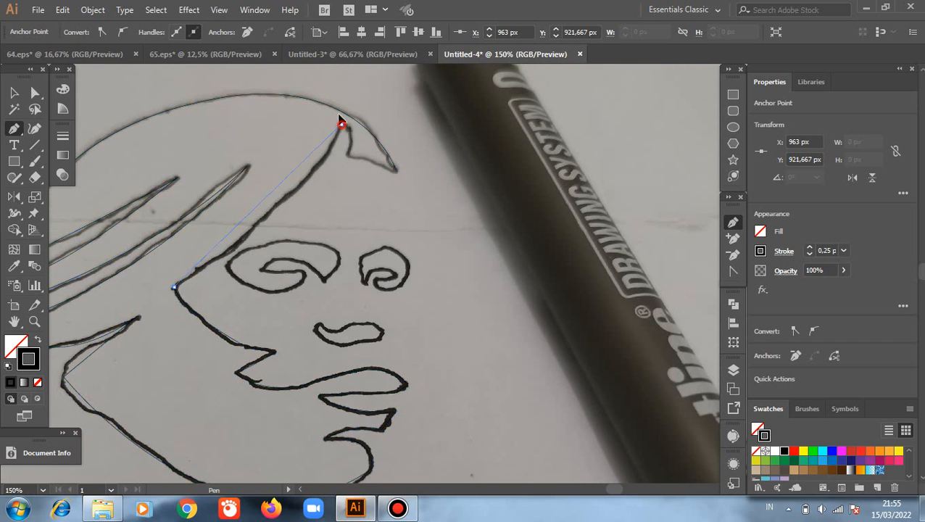
scroll(341, 120, up, 4)
drag(341, 187, 377, 110)
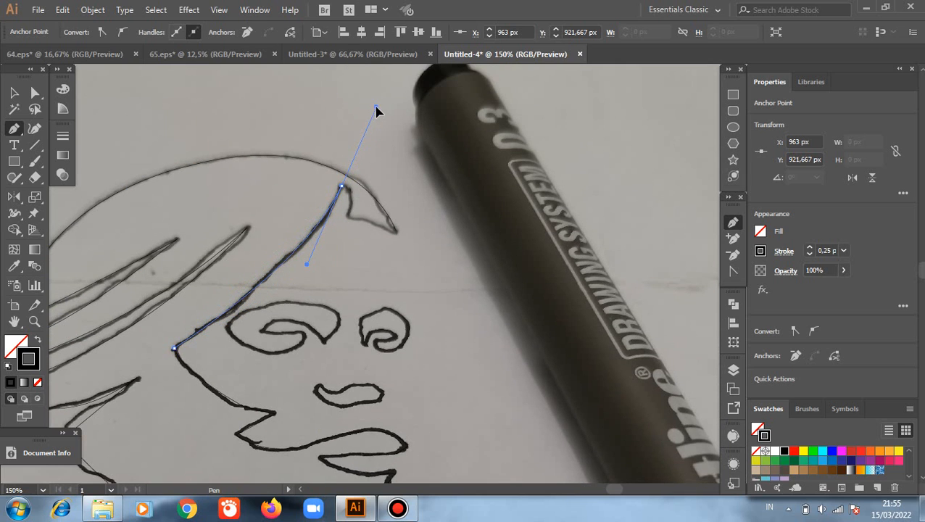
click(342, 187)
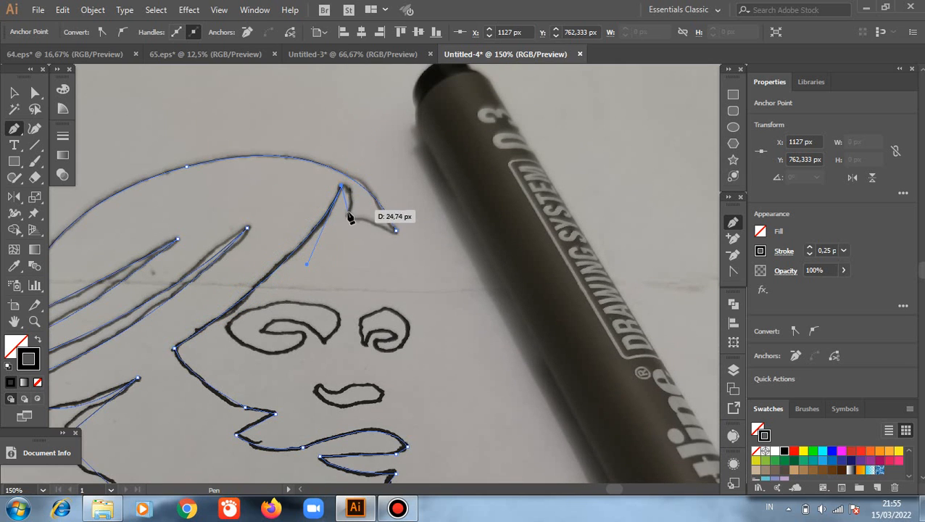
drag(349, 214, 346, 225)
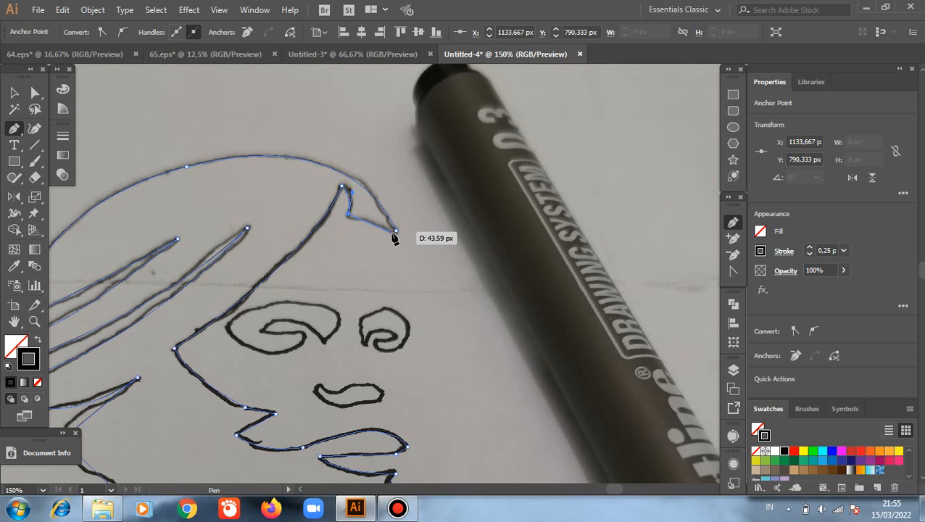
click(397, 232)
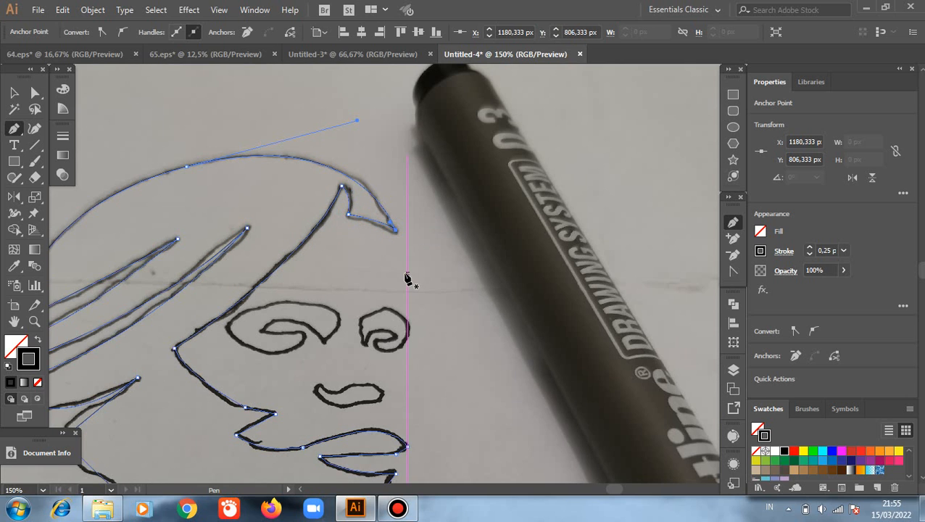
Step: Trace the larger eye as a closed path, following its outer curve, inner curl and pointed corner
scroll(407, 274, down, 4)
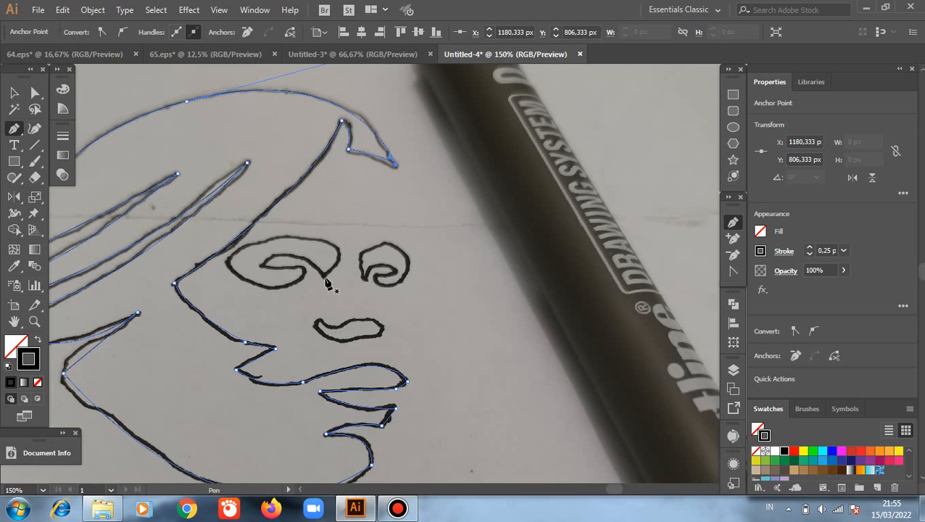
drag(325, 277, 261, 236)
click(312, 240)
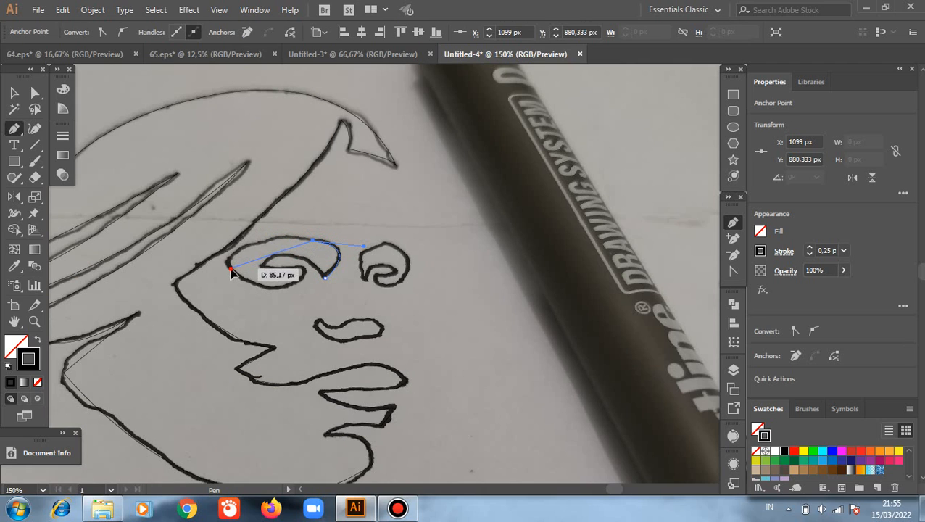
drag(230, 269, 229, 309)
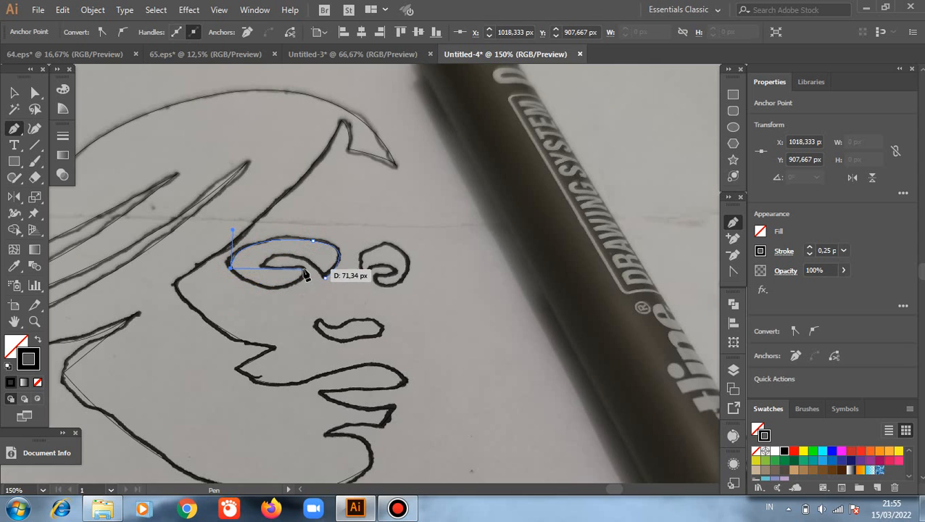
click(303, 269)
drag(316, 251, 330, 235)
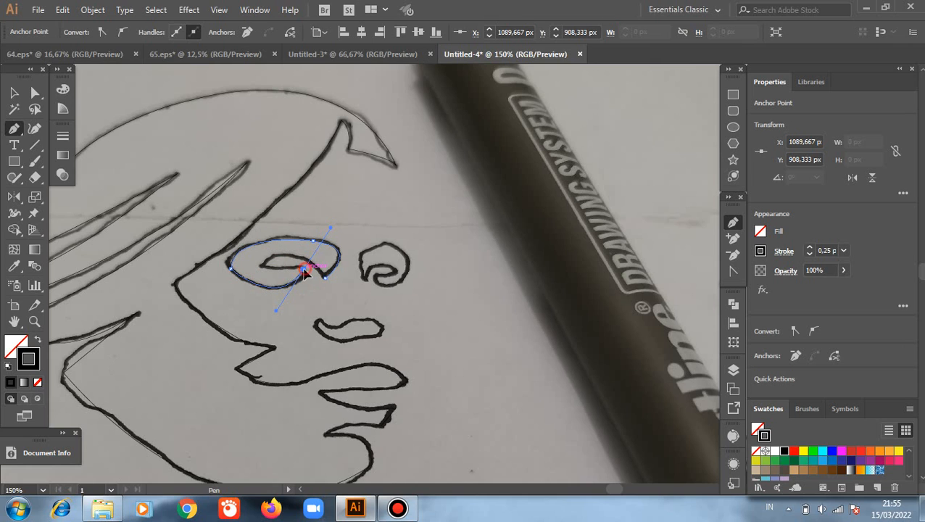
click(304, 269)
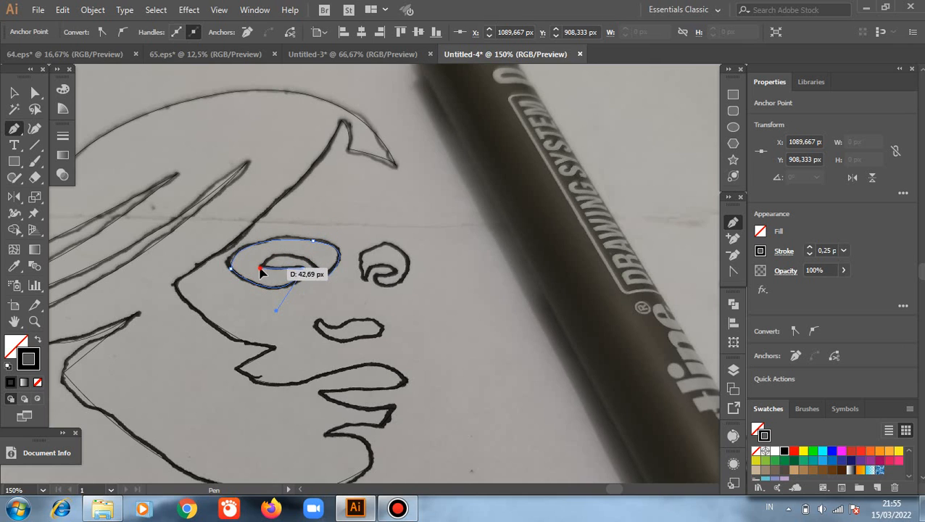
click(260, 267)
drag(325, 278, 371, 312)
Step: Trace the smaller eye's outer curve from its pointed corner over the top and around to the underside, ending in a corner point
click(362, 279)
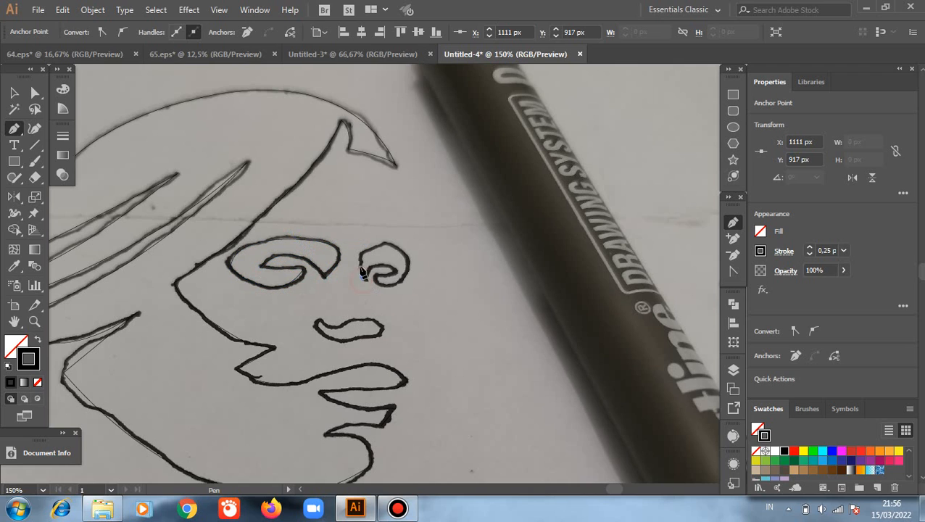
click(357, 255)
drag(397, 250, 359, 301)
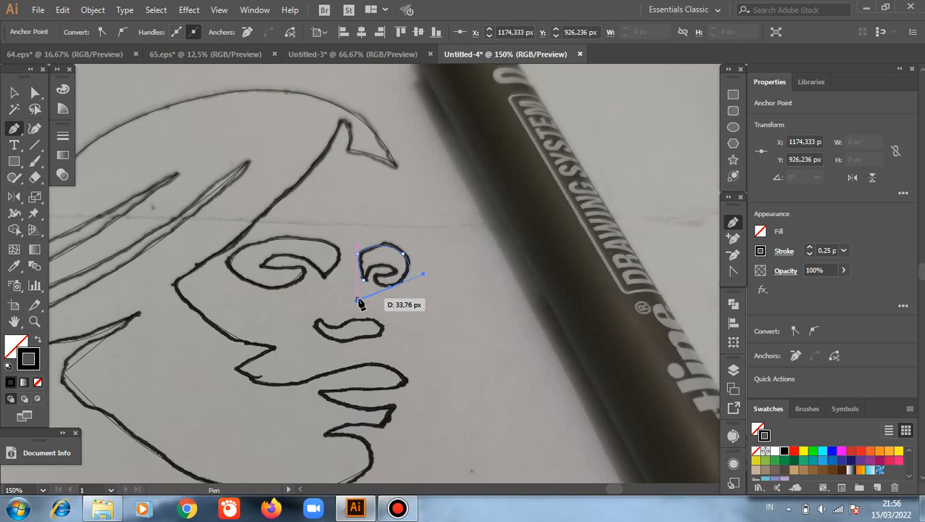
scroll(359, 300, up, 1)
scroll(423, 280, up, 1)
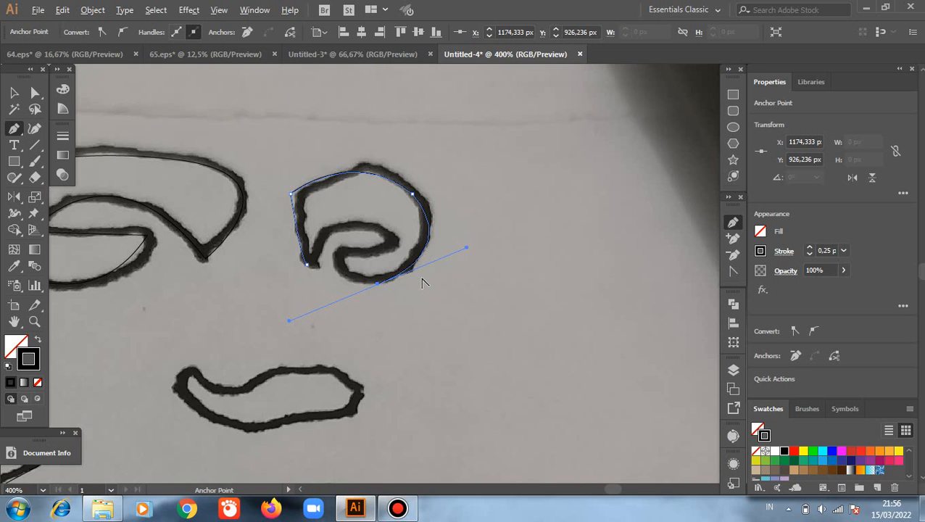
scroll(363, 289, up, 1)
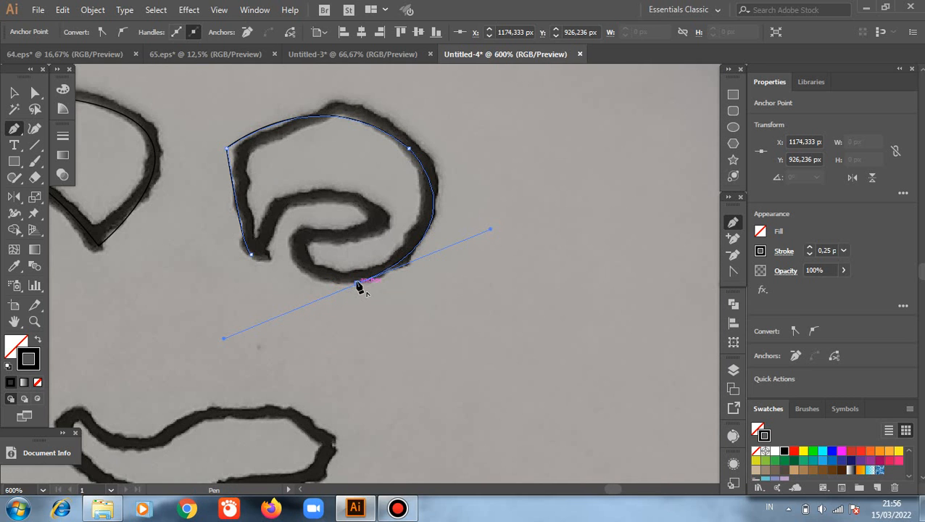
click(357, 283)
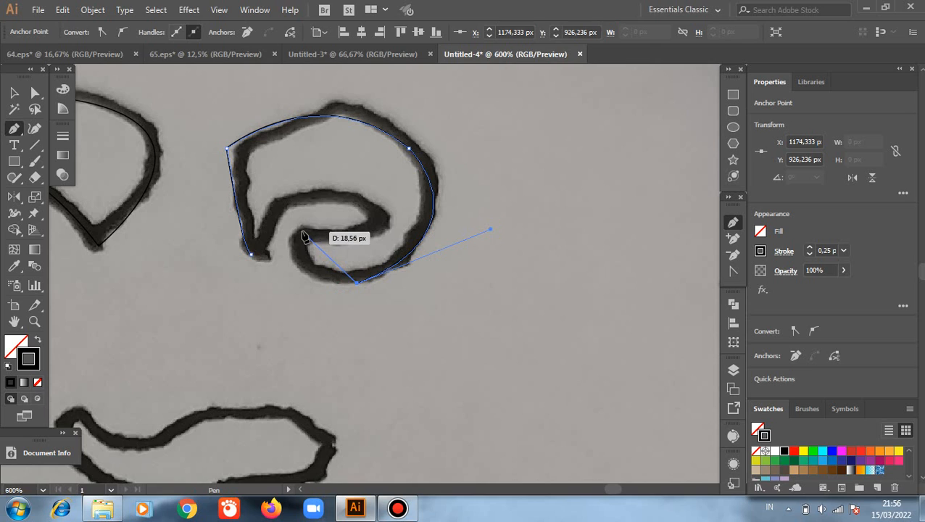
Step: Trace the smaller eye's inner curl from the underside and close the path at its pointed corner
drag(303, 233, 325, 176)
click(303, 231)
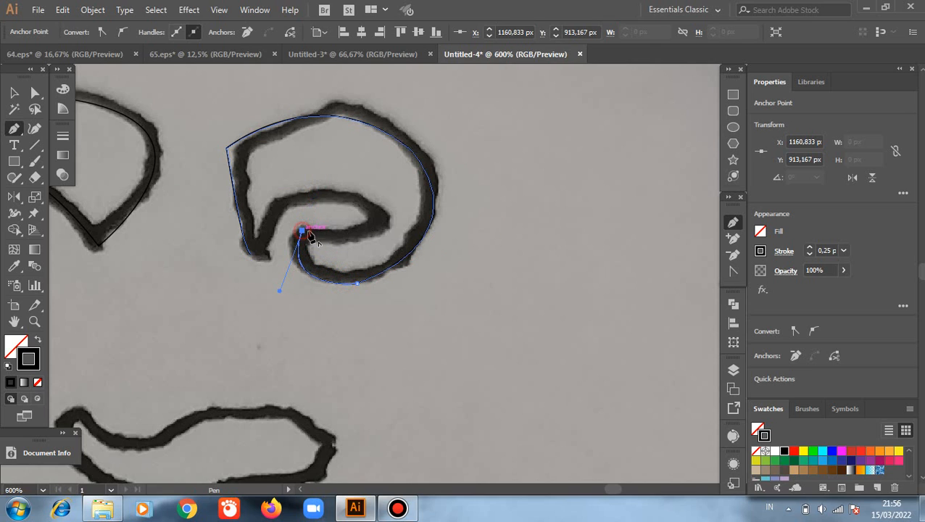
drag(361, 227, 354, 206)
drag(338, 197, 304, 187)
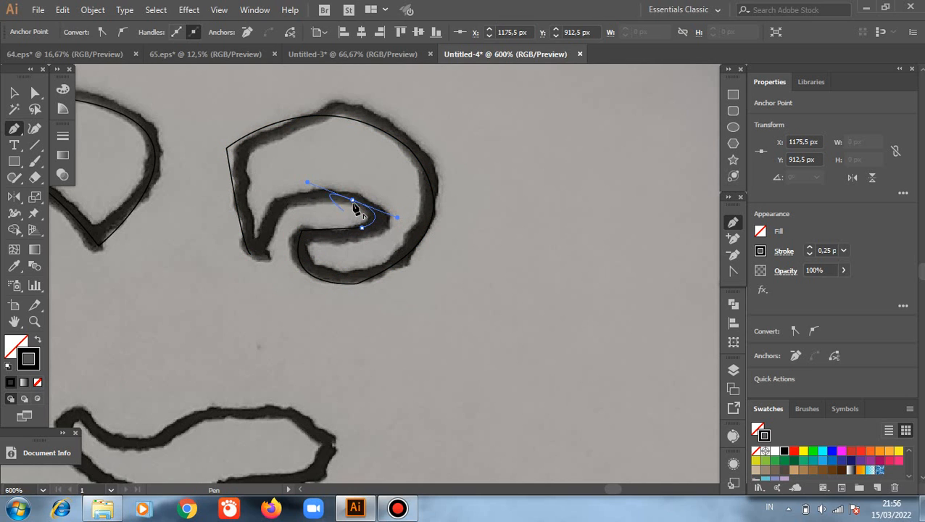
drag(354, 208, 285, 209)
drag(251, 254, 270, 271)
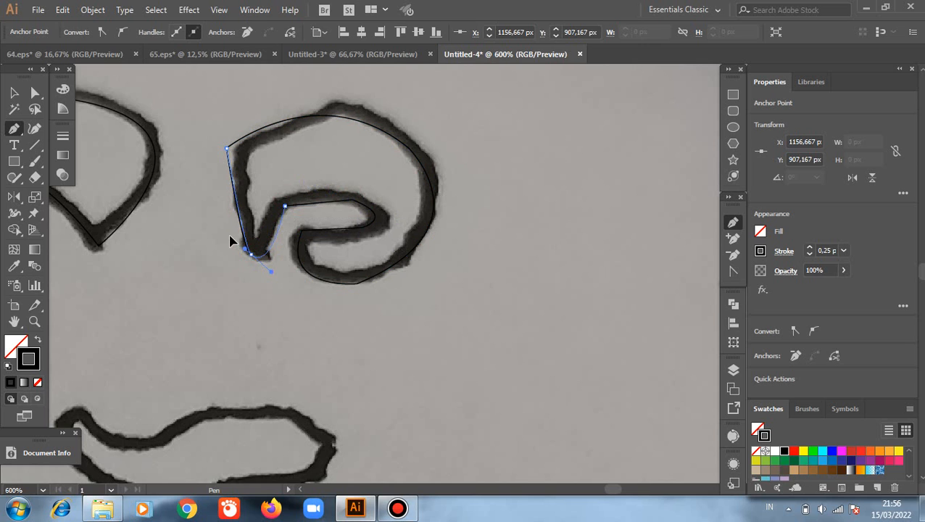
Step: Trace the upper edge of the nose shape from its front tip back to the rounded rear end, ending in a corner point
scroll(261, 274, down, 5)
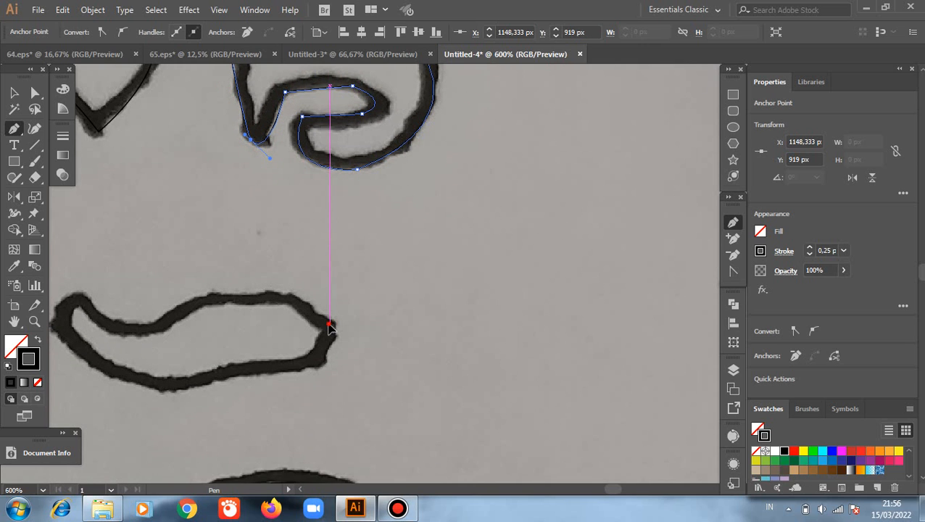
drag(328, 325, 295, 298)
click(200, 302)
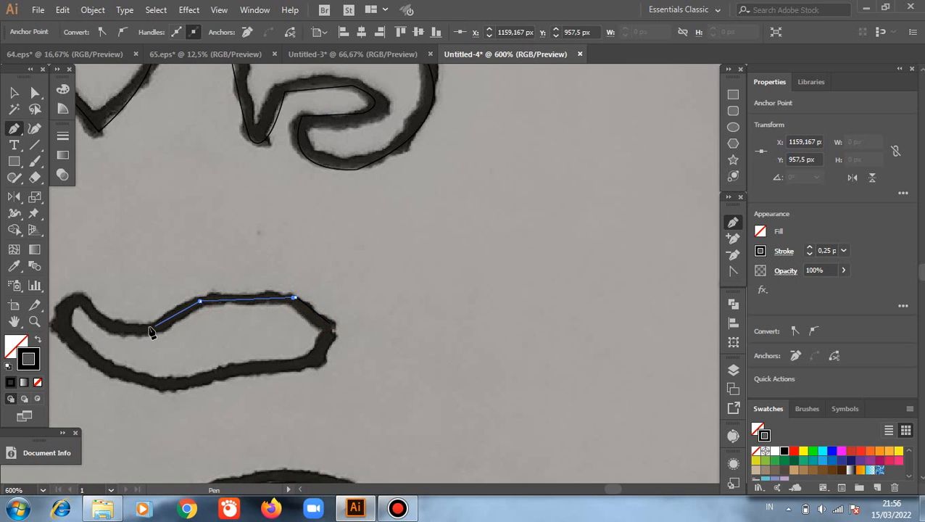
drag(149, 327, 131, 342)
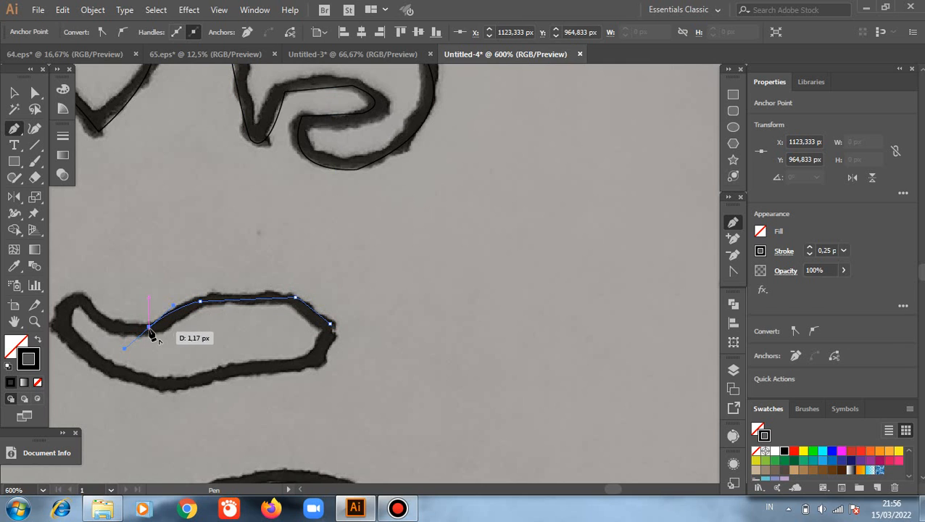
click(149, 327)
drag(79, 297, 49, 257)
click(79, 297)
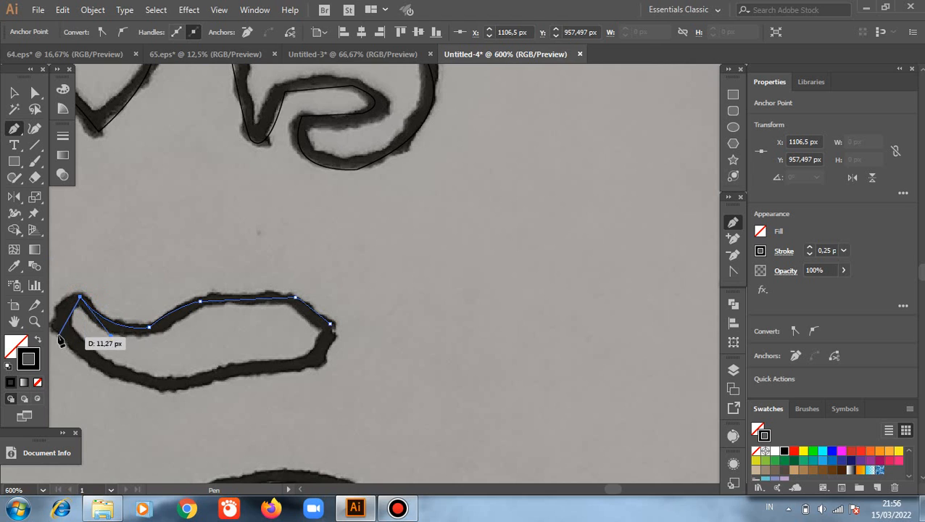
Step: Trace the rear end and underside of the nose shape, then close the path at its front tip
drag(60, 328, 71, 358)
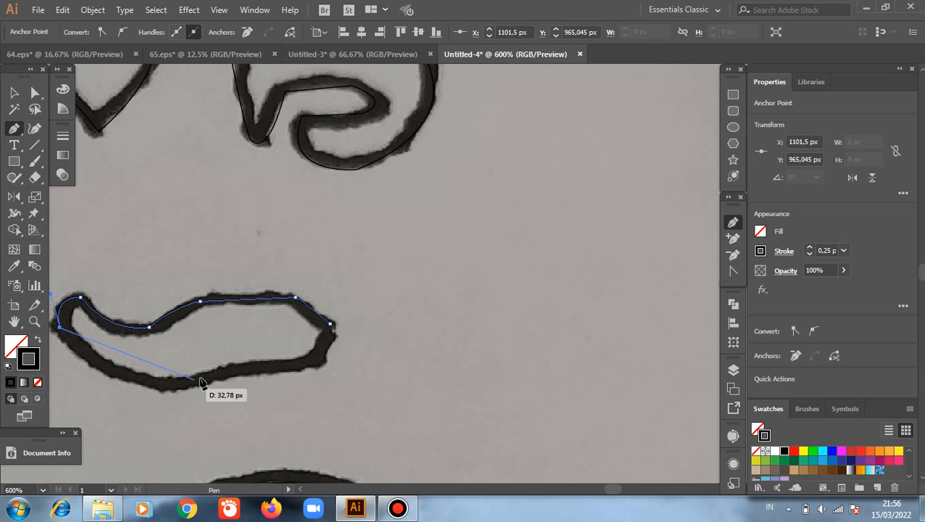
drag(217, 373, 301, 324)
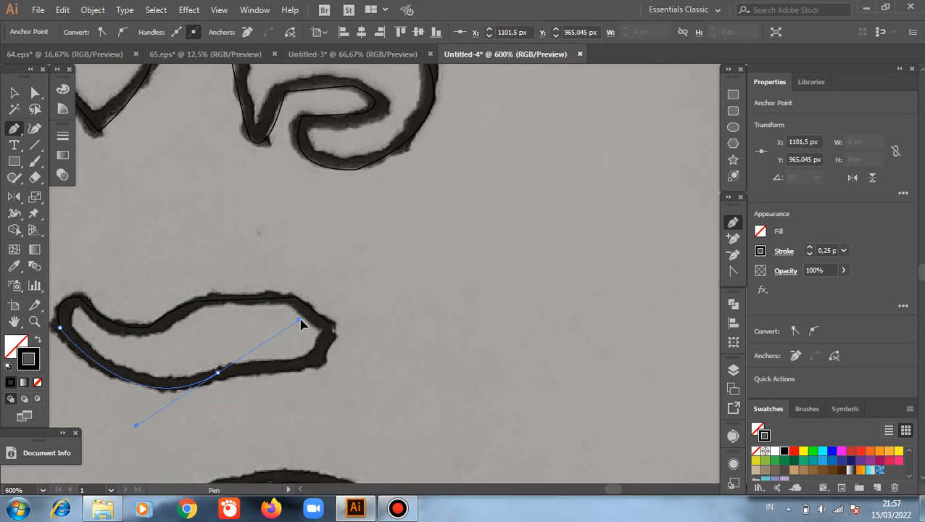
click(218, 373)
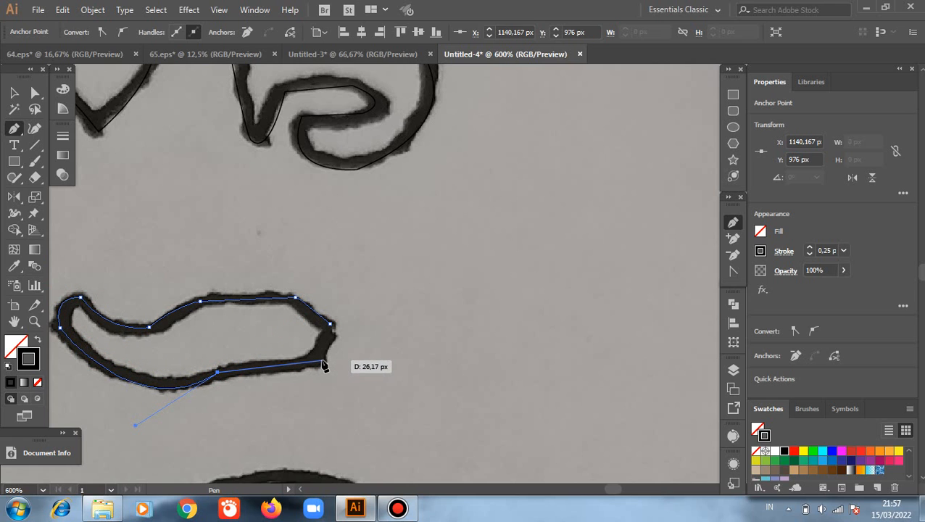
drag(320, 361, 338, 369)
click(320, 361)
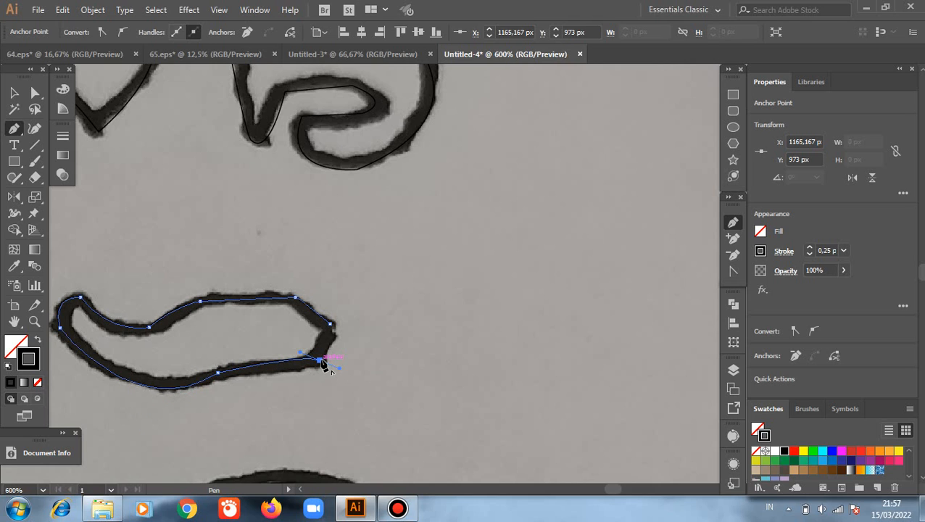
click(330, 323)
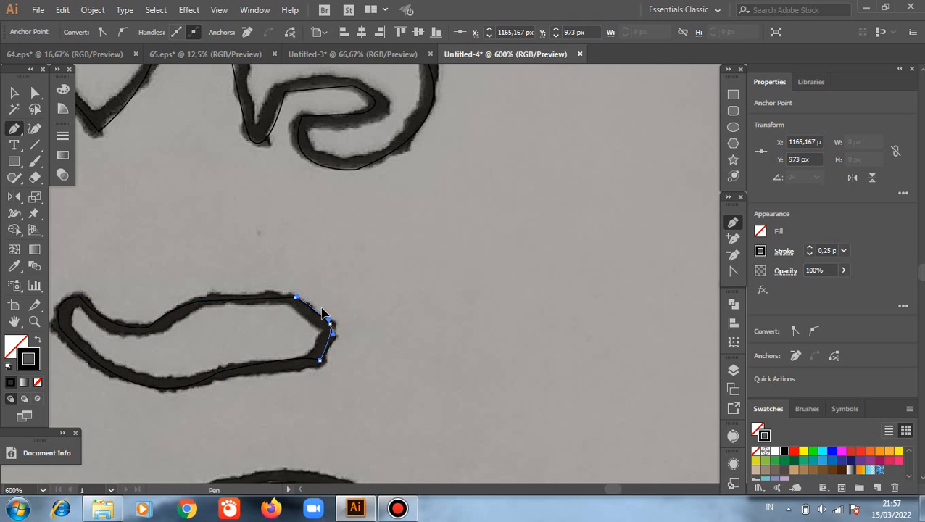
scroll(337, 358, down, 5)
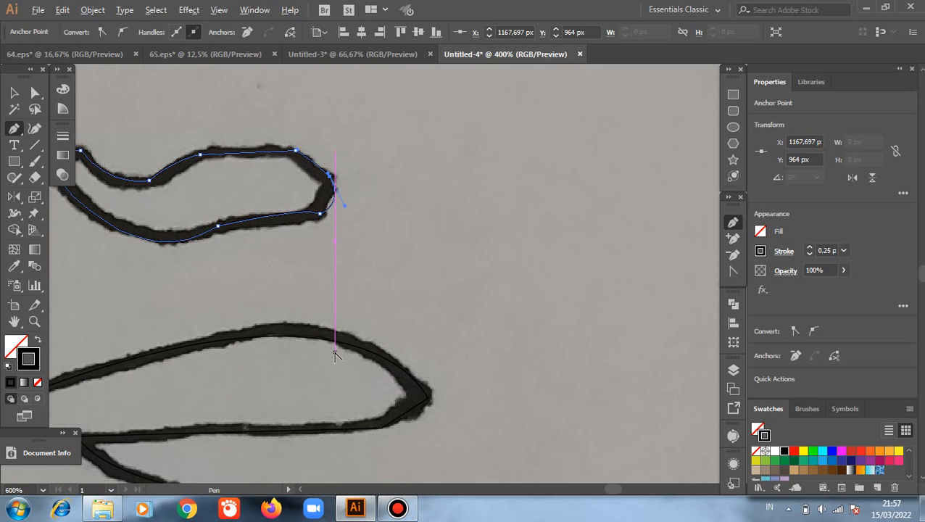
alt+scroll(335, 355, down, 1)
scroll(335, 355, down, 5)
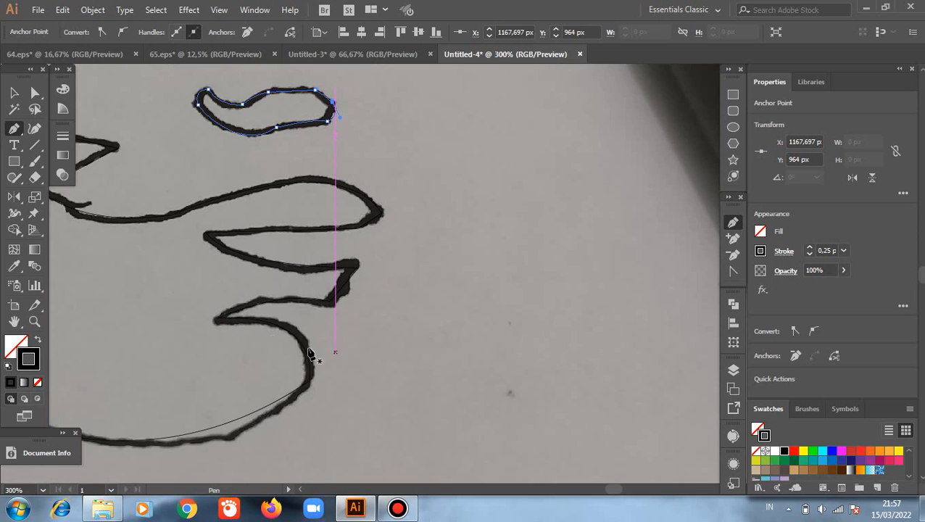
scroll(219, 320, up, 4)
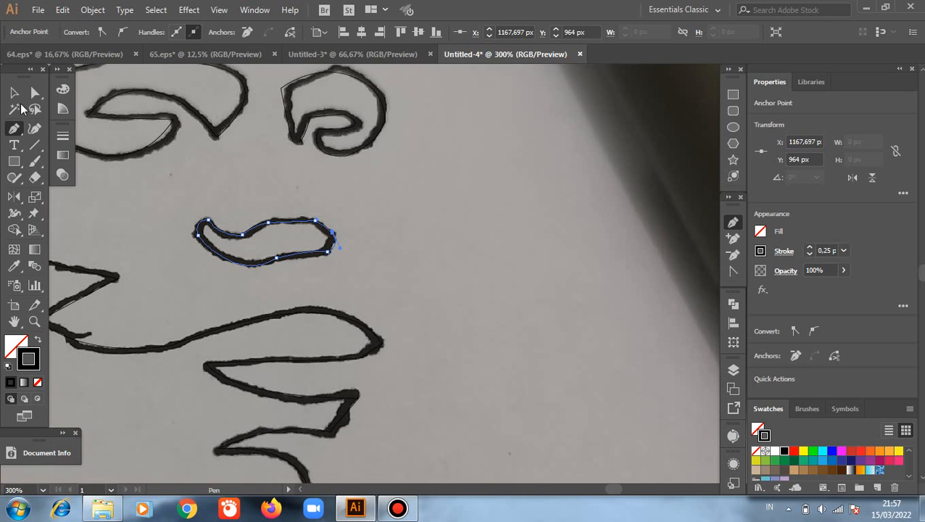
click(14, 92)
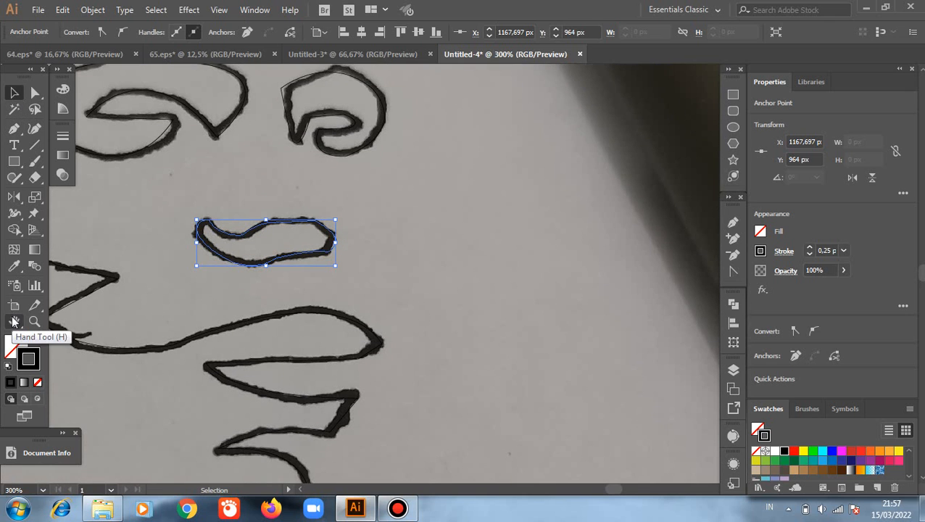
click(14, 322)
drag(139, 317, 264, 361)
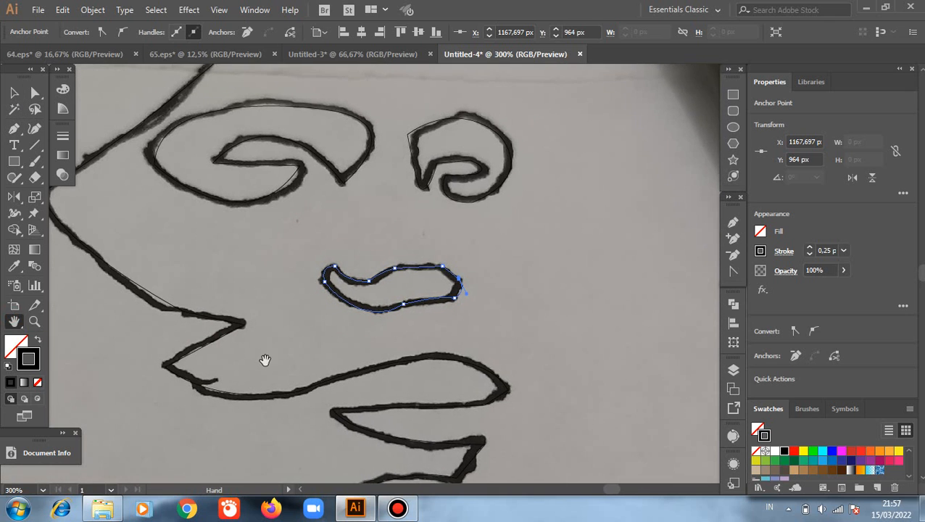
Step: Select the linked sketch photo behind the traced paths and delete it, leaving only the vector lines
scroll(264, 360, up, 4)
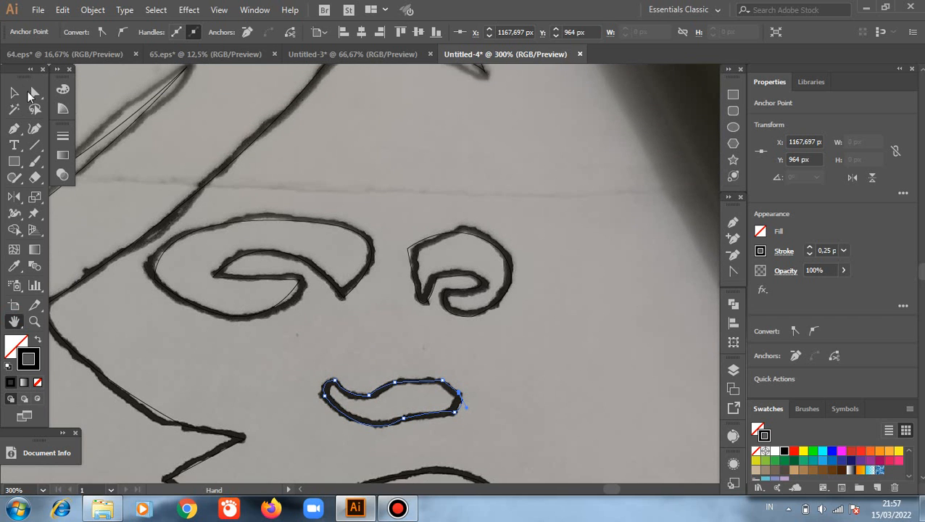
click(17, 97)
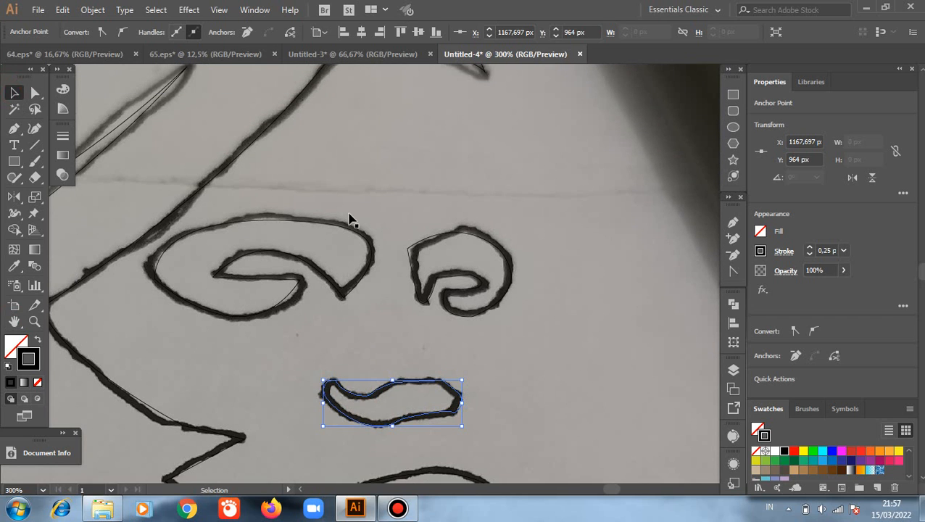
click(477, 193)
scroll(477, 192, up, 1)
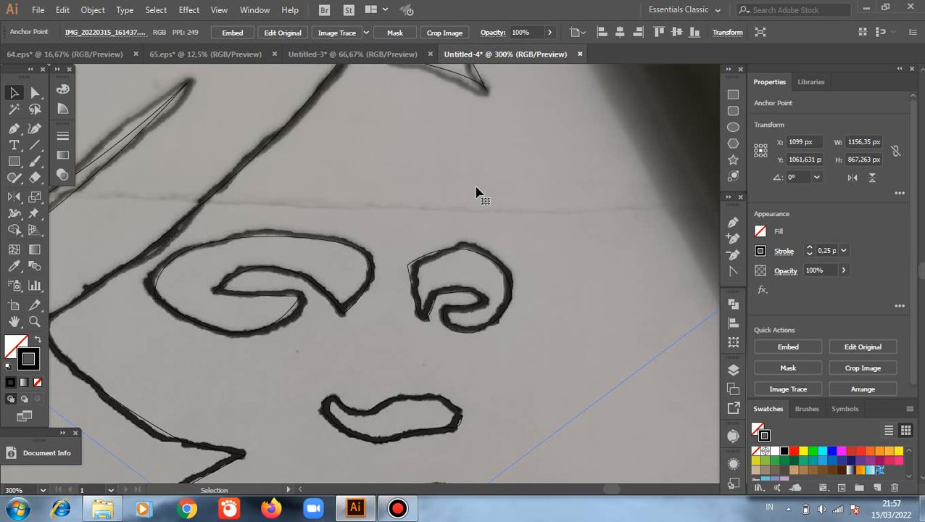
scroll(477, 193, up, 4)
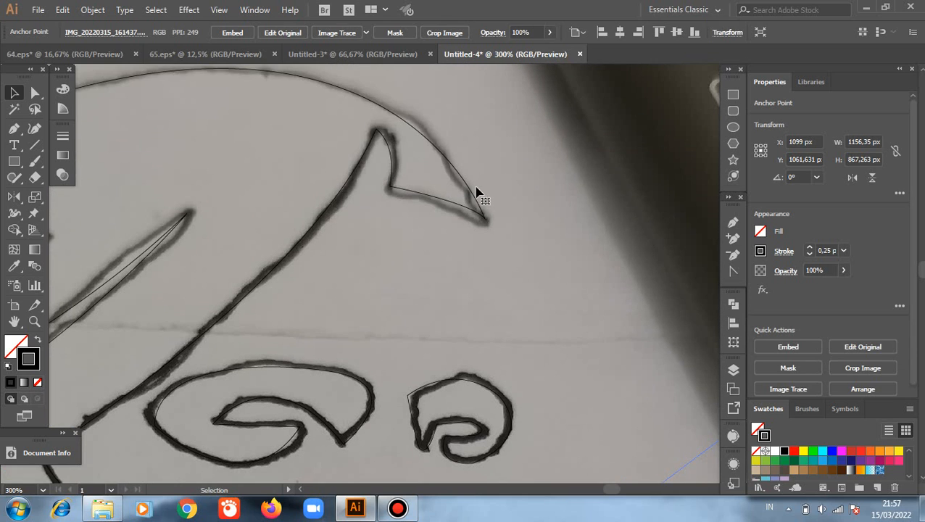
scroll(538, 247, up, 3)
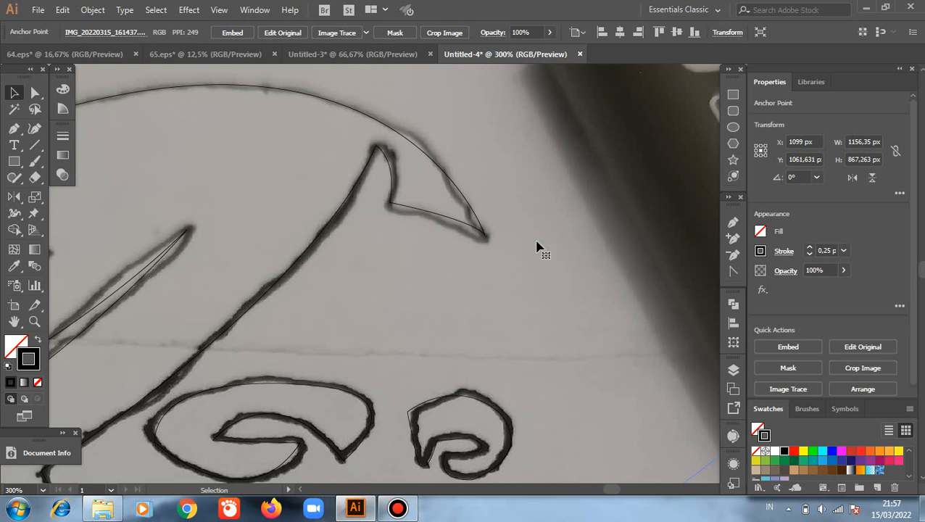
scroll(537, 247, up, 1)
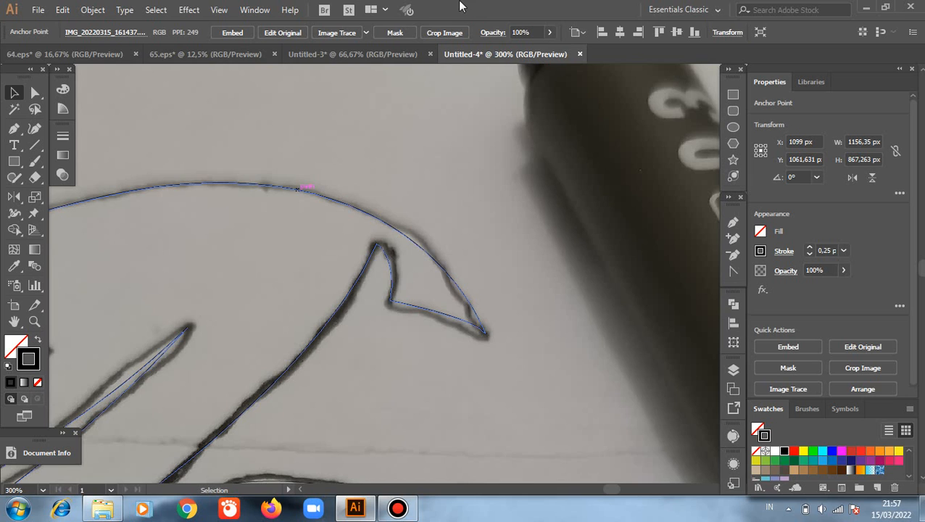
mouse_move(470, 5)
click(527, 8)
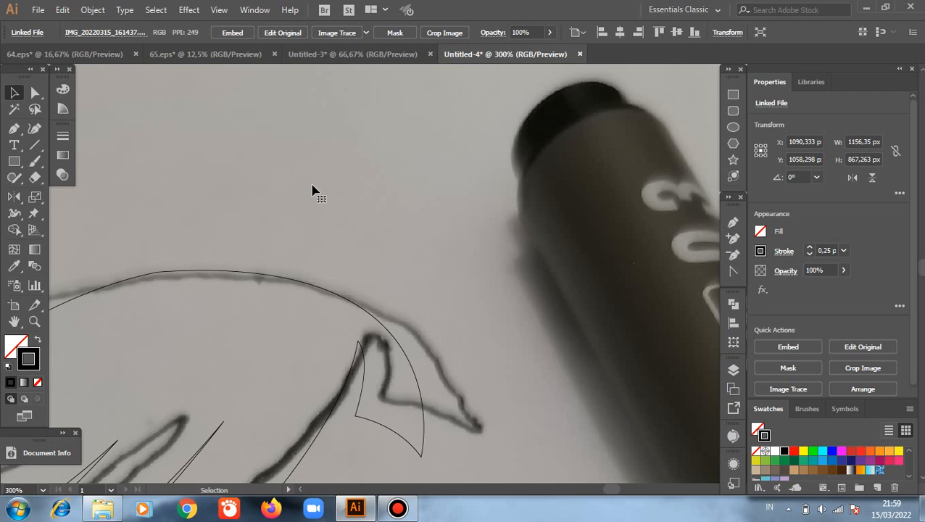
key(Delete)
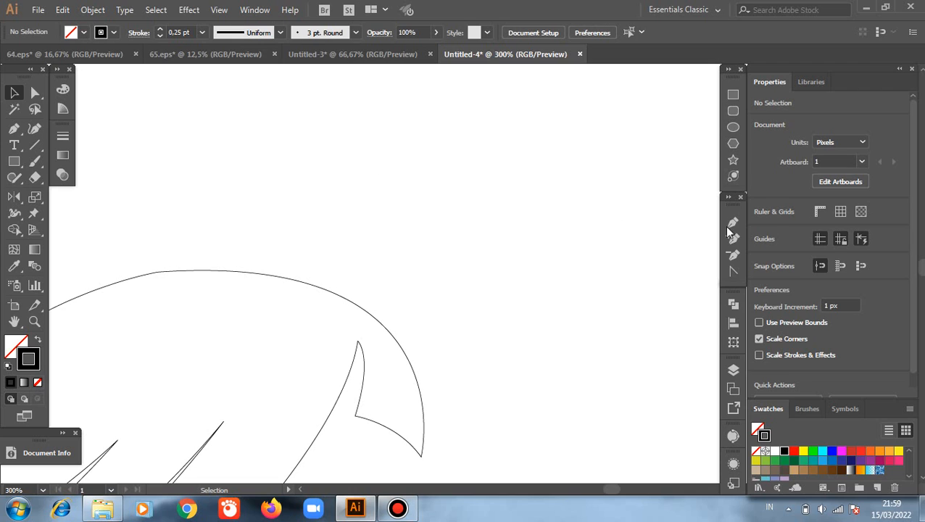
Step: Round the corner anchor at the crown of the hair outline to a radius of about 76.8 px
click(35, 92)
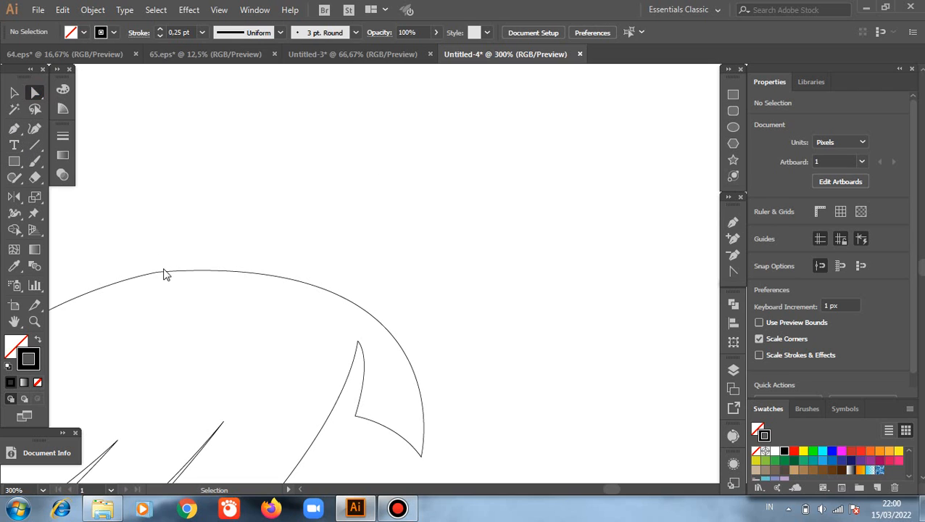
click(159, 274)
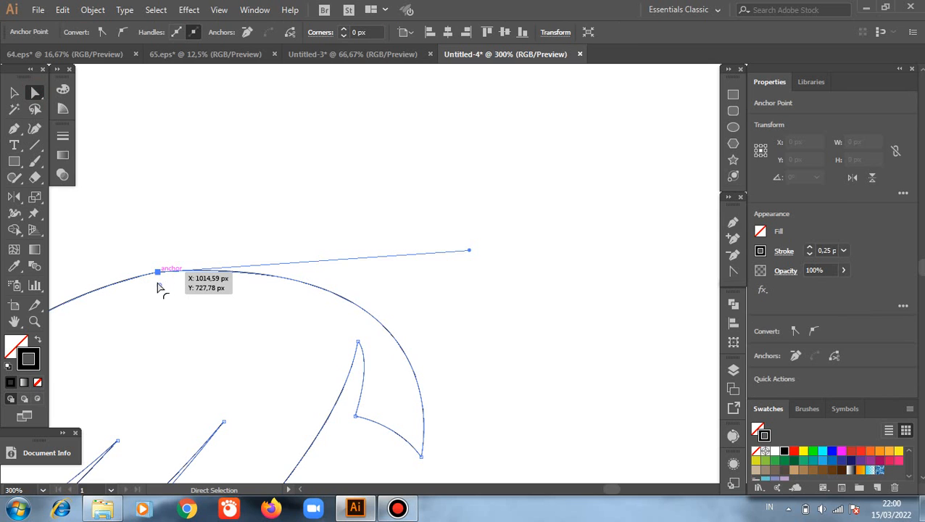
drag(161, 319, 221, 471)
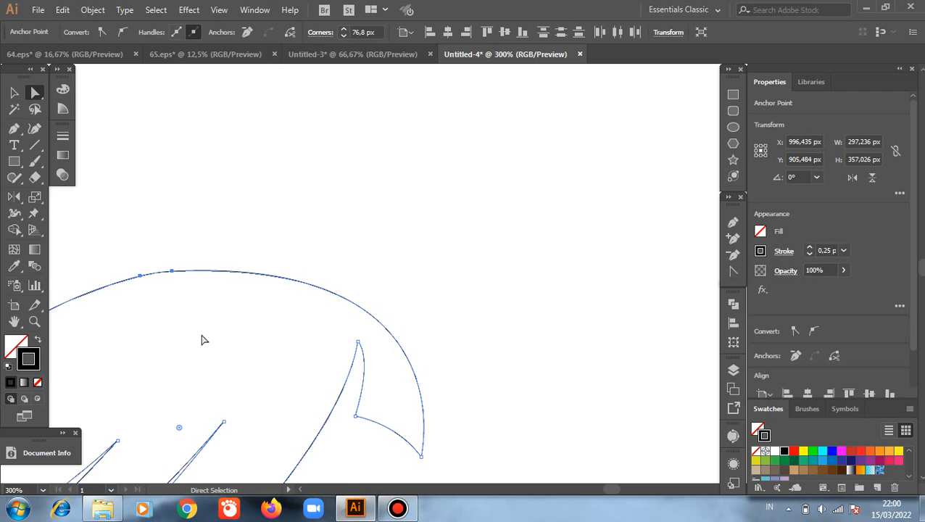
Step: Examine the traced outline up close for uneven corners, from the hair crown along the strand tips and down the profile to the chin
scroll(203, 339, down, 1)
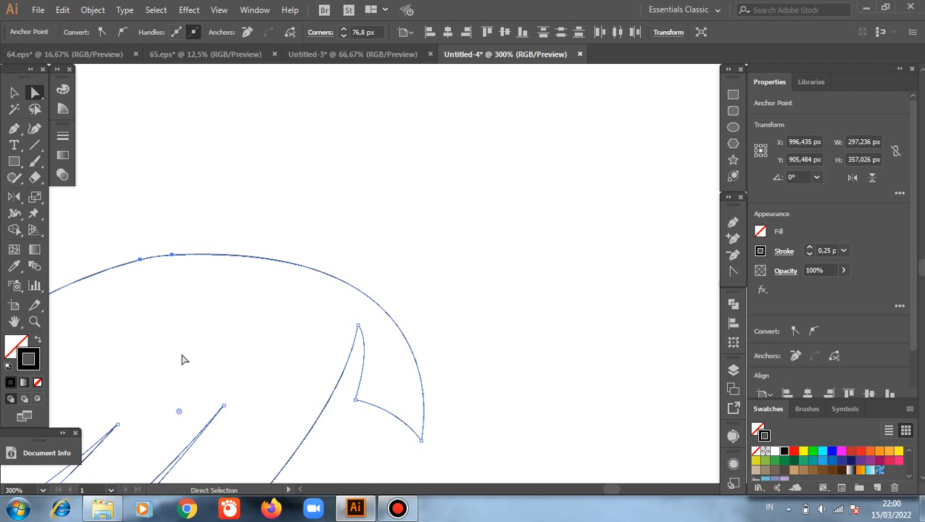
scroll(181, 361, up, 1)
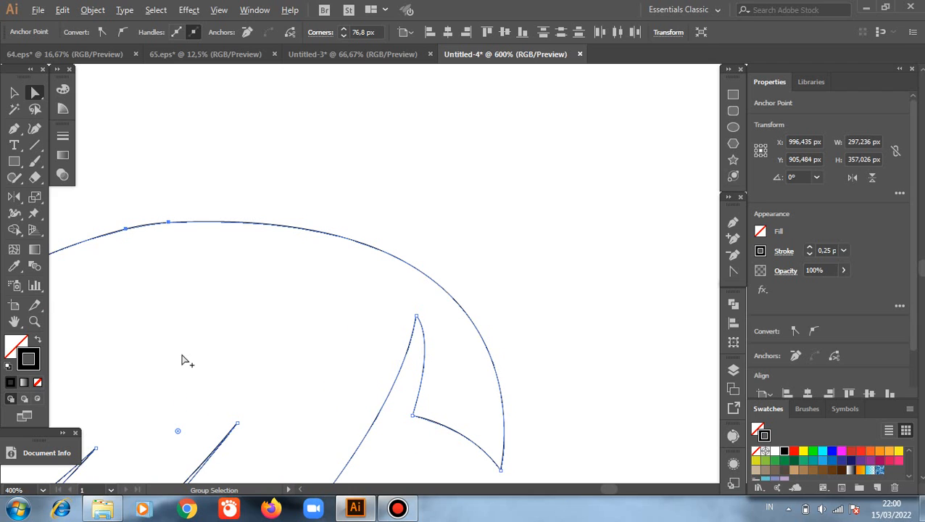
scroll(181, 360, up, 1)
scroll(182, 360, down, 1)
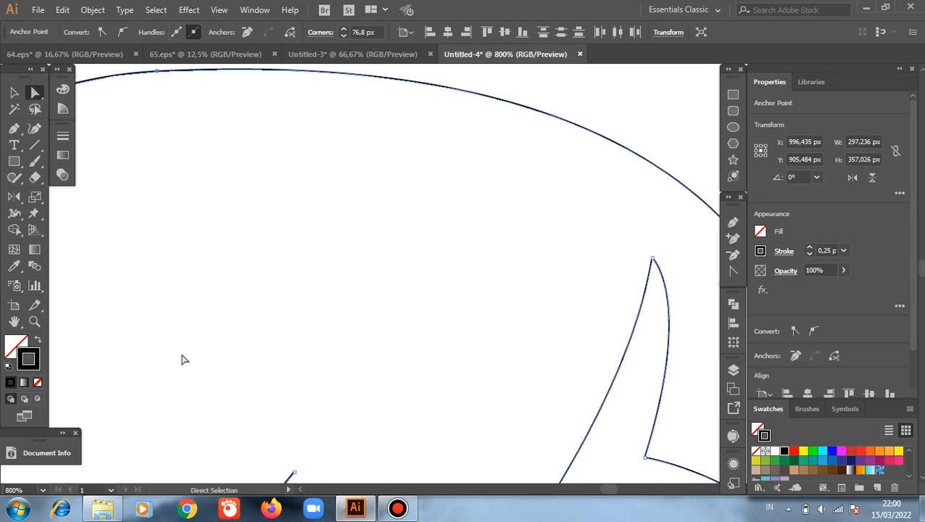
key(space)
drag(182, 354, 333, 155)
drag(271, 354, 504, 239)
drag(241, 290, 539, 159)
drag(286, 245, 308, 99)
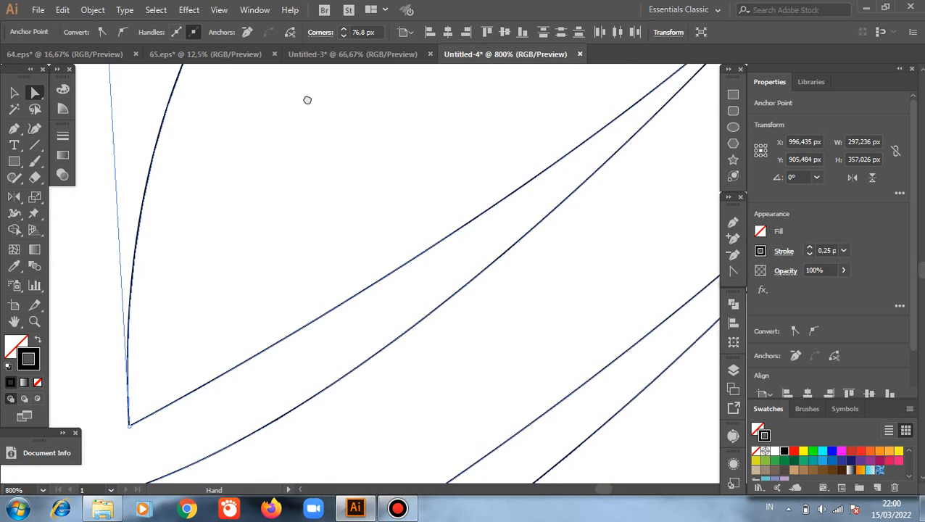
drag(326, 304, 272, 119)
drag(266, 312, 444, 243)
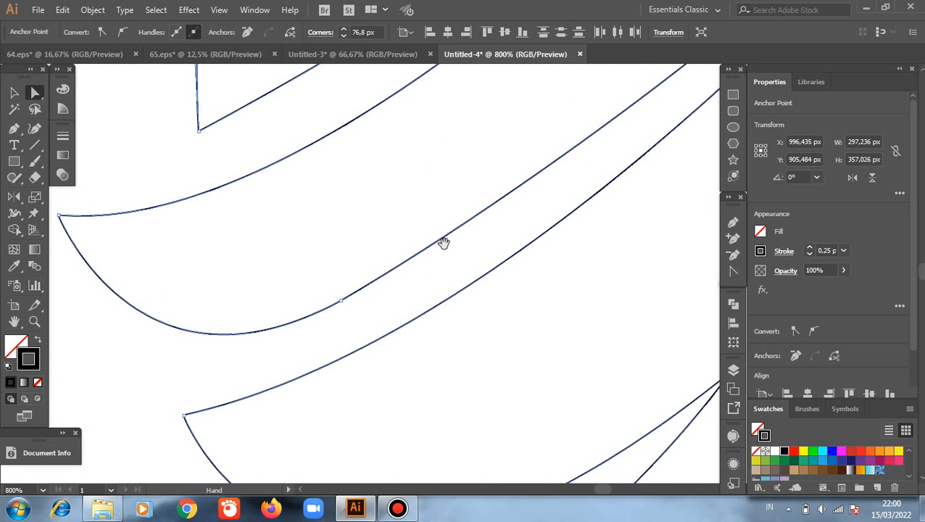
click(342, 304)
scroll(356, 341, down, 1)
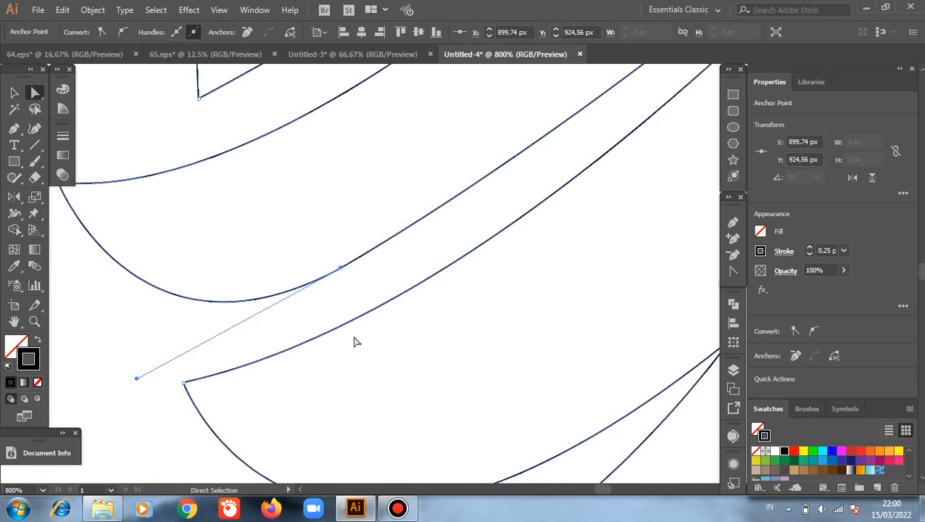
scroll(354, 342, down, 4)
key(space)
drag(413, 342, 163, 294)
drag(435, 304, 163, 174)
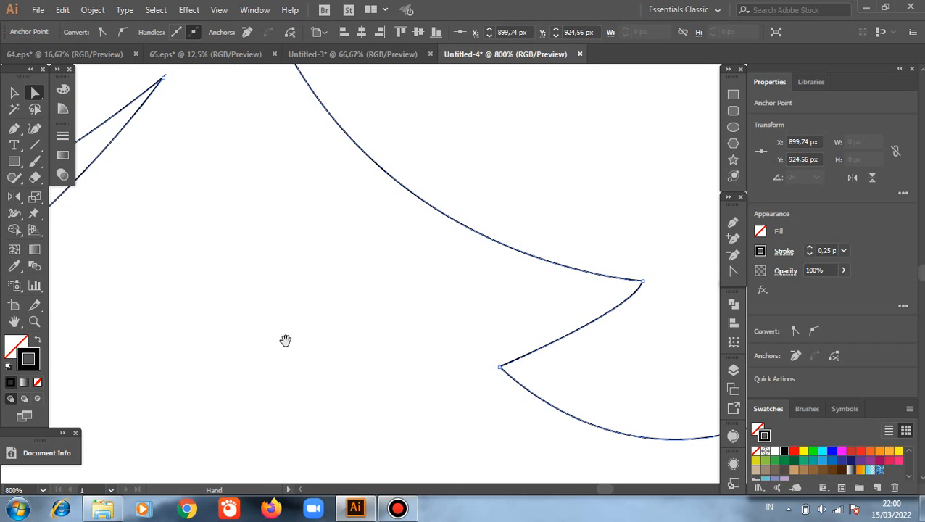
drag(326, 302, 290, 37)
drag(409, 296, 330, 54)
drag(457, 319, 190, 374)
drag(456, 398, 268, 373)
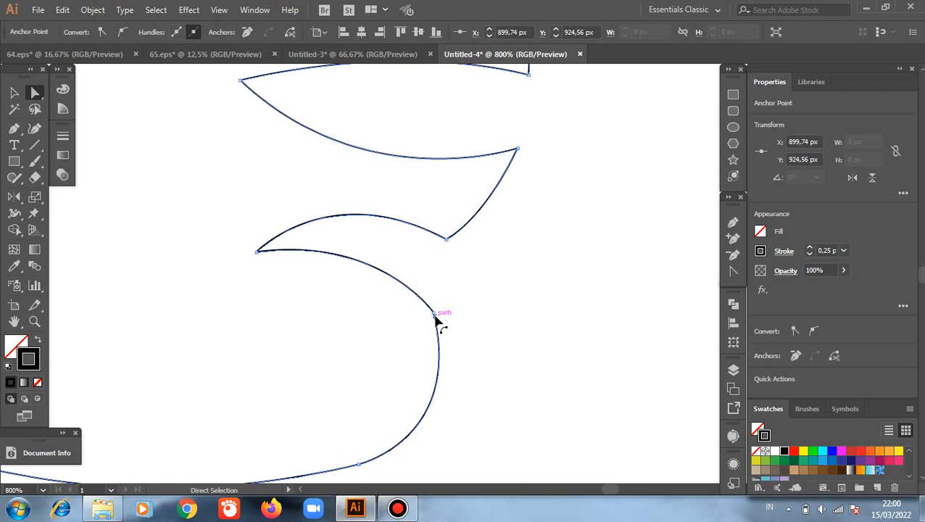
Step: Round the corner anchor at the top of the chin curve below the lips to about 14.62 px
click(434, 314)
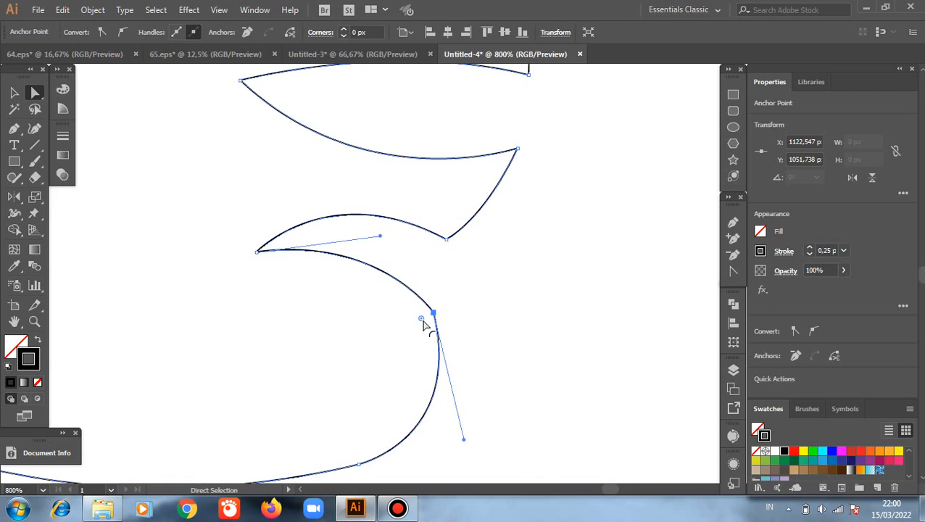
click(417, 319)
click(435, 316)
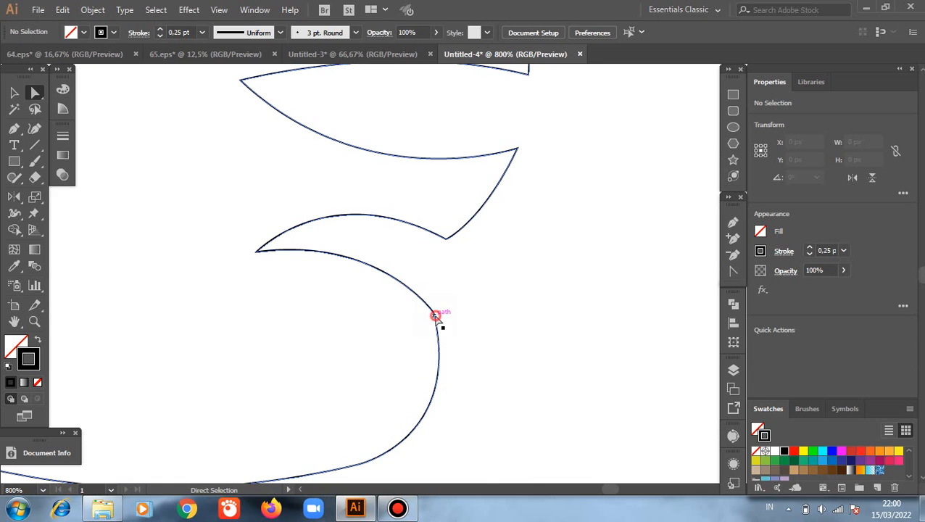
click(434, 314)
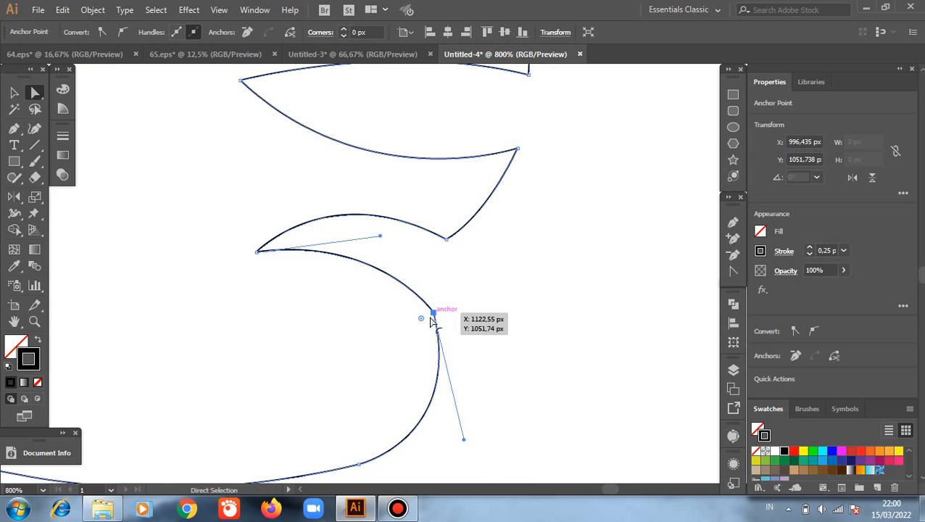
drag(421, 320, 359, 357)
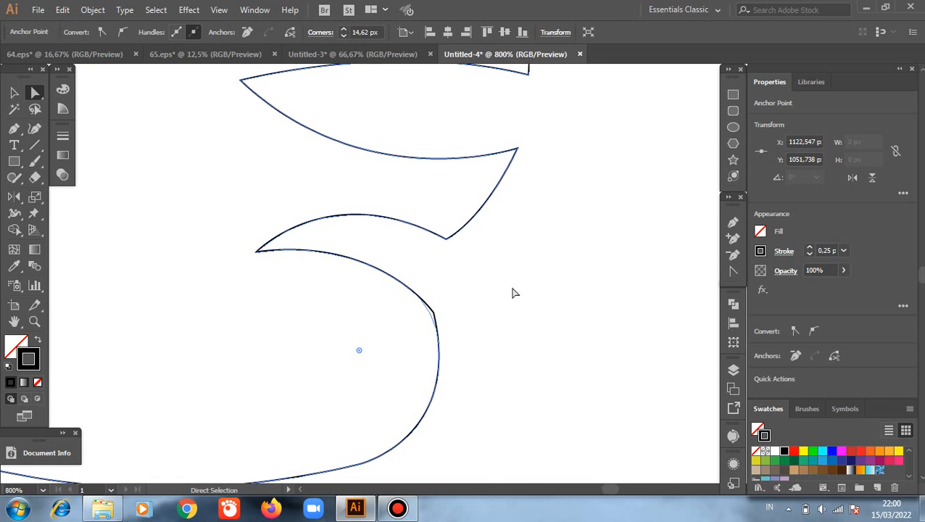
Step: Slightly adjust the curve handle ahead of the upper lip and round the corner leading into the lip bulge to about 43.87 px
scroll(512, 293, up, 3)
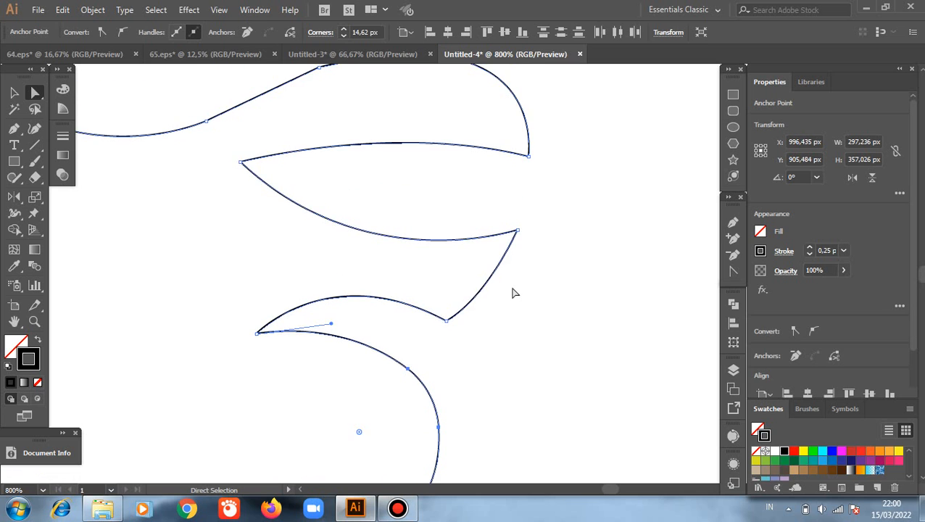
scroll(512, 293, up, 4)
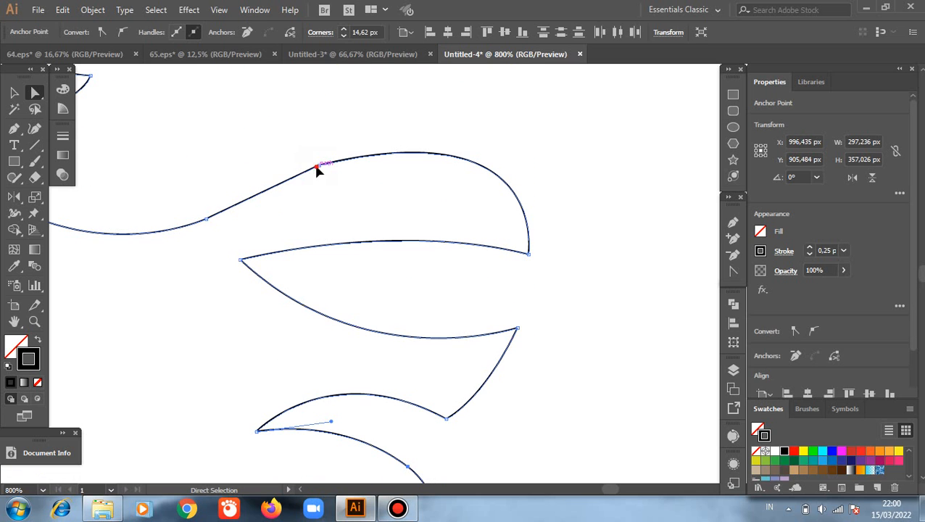
click(316, 167)
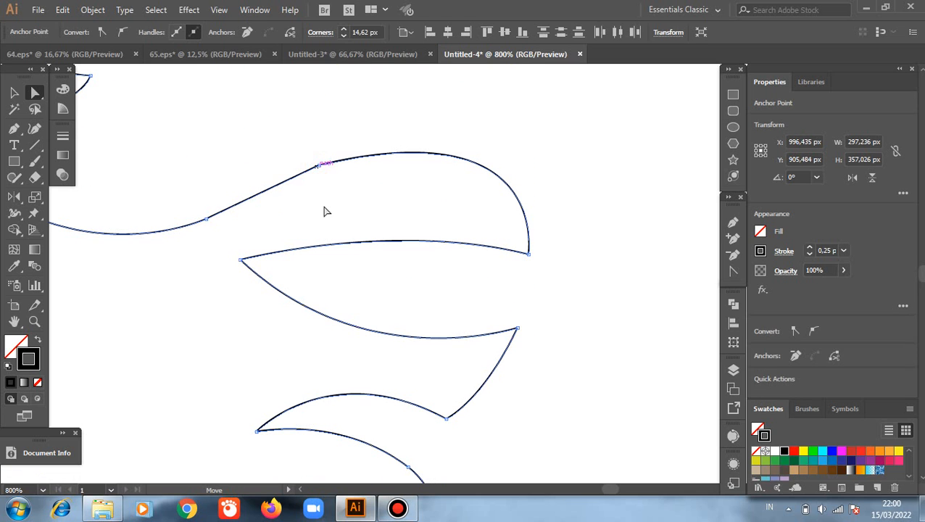
click(206, 219)
scroll(224, 259, up, 1)
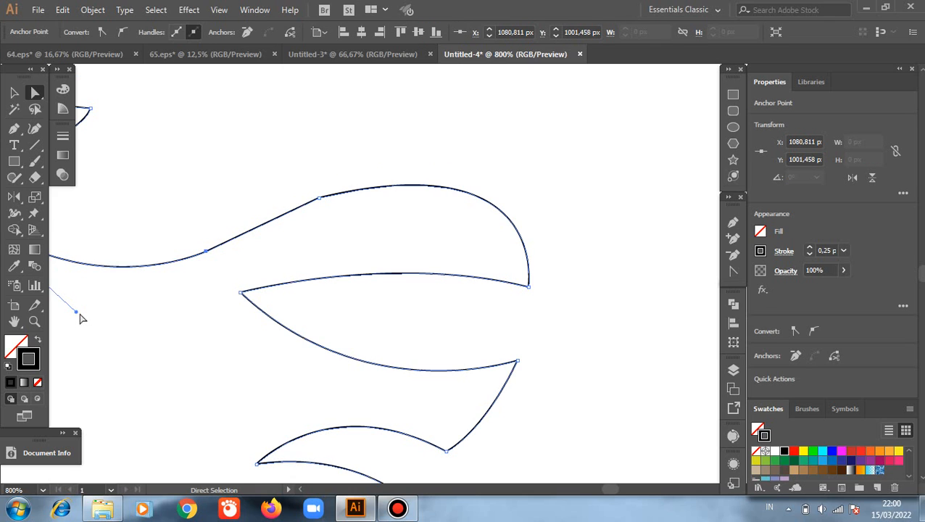
drag(77, 311, 81, 308)
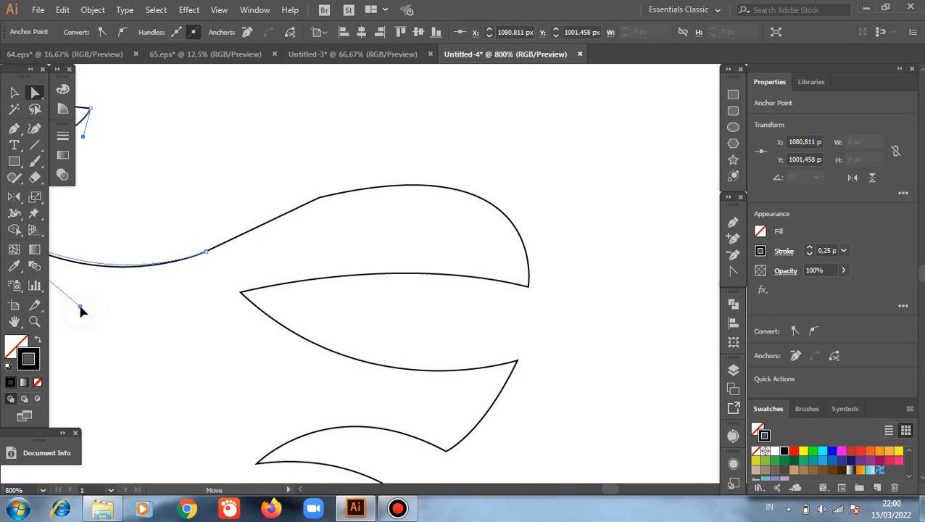
click(172, 293)
click(319, 198)
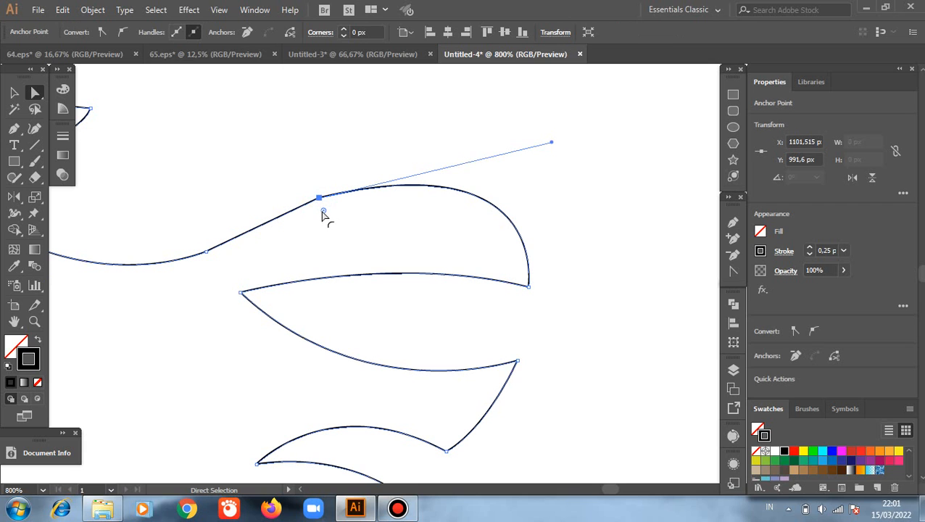
drag(324, 211, 418, 314)
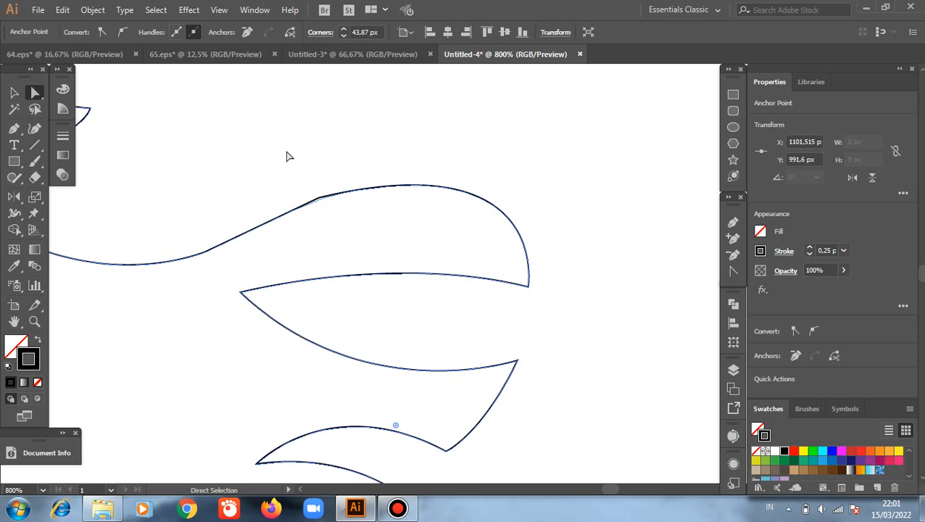
Step: Round the nose shape's rear corner to about 5.44 px and its upper rear corner to about 11.6 px
scroll(287, 157, up, 5)
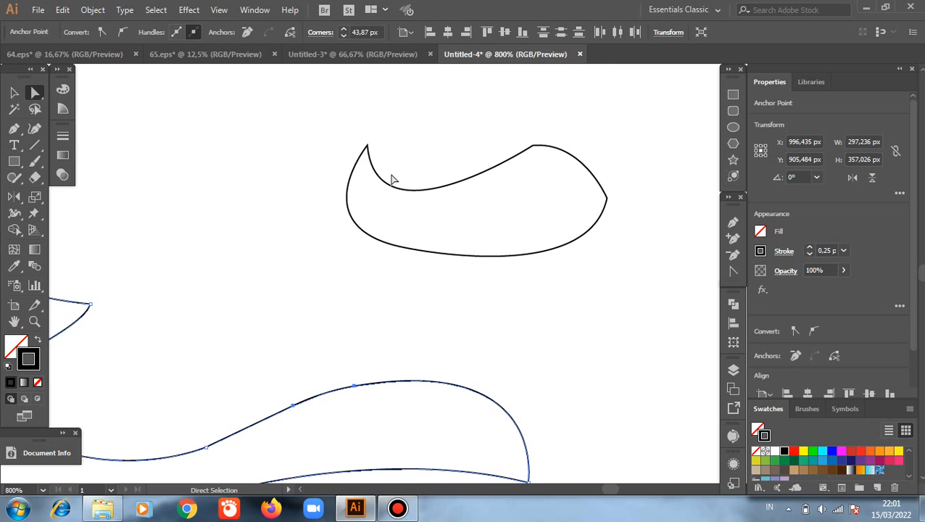
click(612, 204)
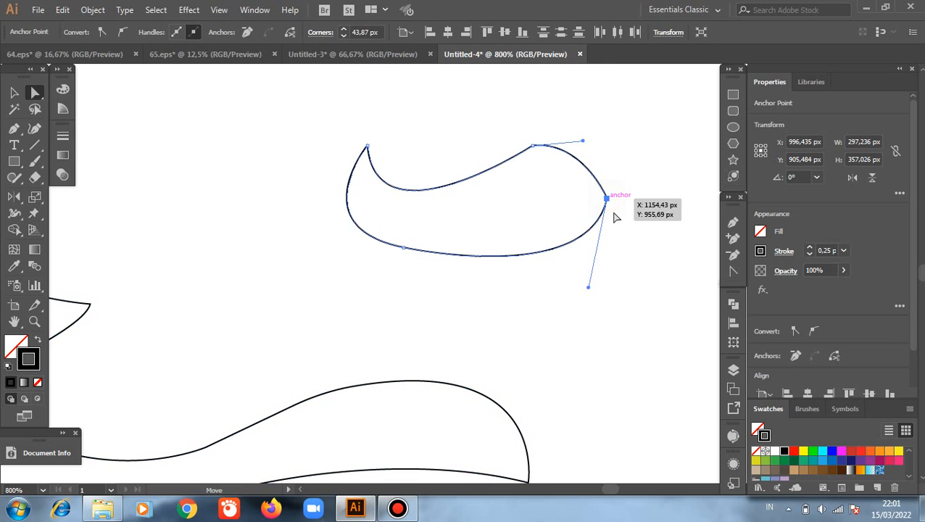
drag(593, 202, 574, 202)
click(533, 148)
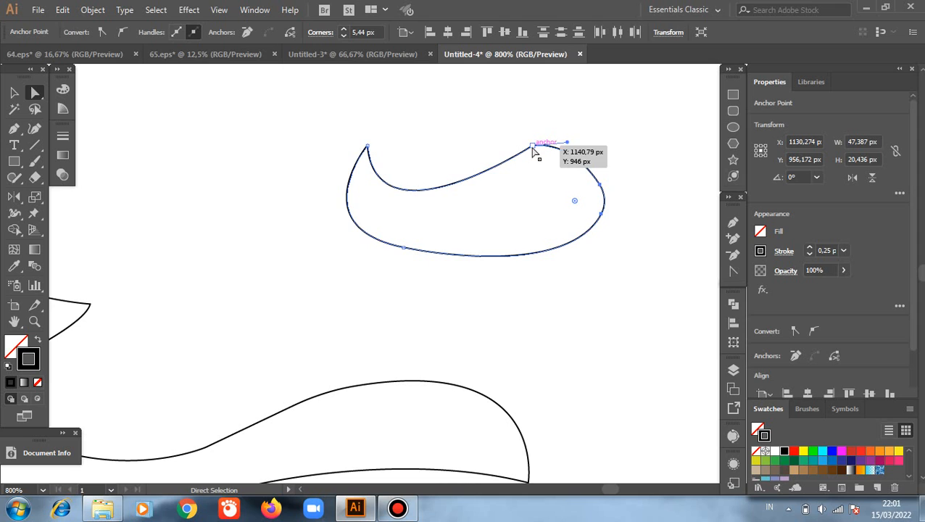
drag(537, 161, 537, 205)
scroll(507, 145, up, 1)
scroll(506, 145, up, 4)
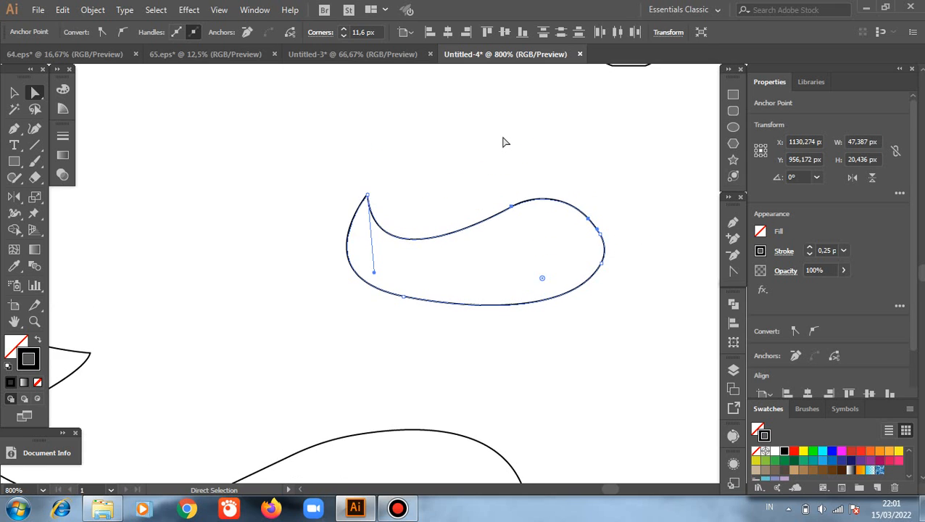
scroll(420, 353, down, 2)
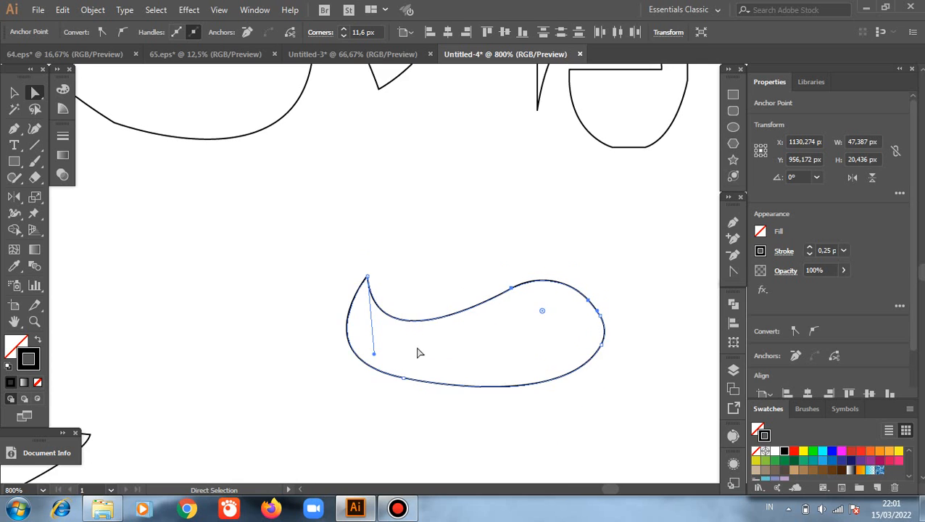
Step: Shorten the curve handle on the nose shape's lower-left anchor slightly to tighten the curve below its pointed tip
mouse_move(374, 338)
mouse_down()
mouse_move(389, 340)
mouse_move(386, 315)
mouse_move(389, 343)
mouse_move(375, 339)
mouse_up()
click(350, 340)
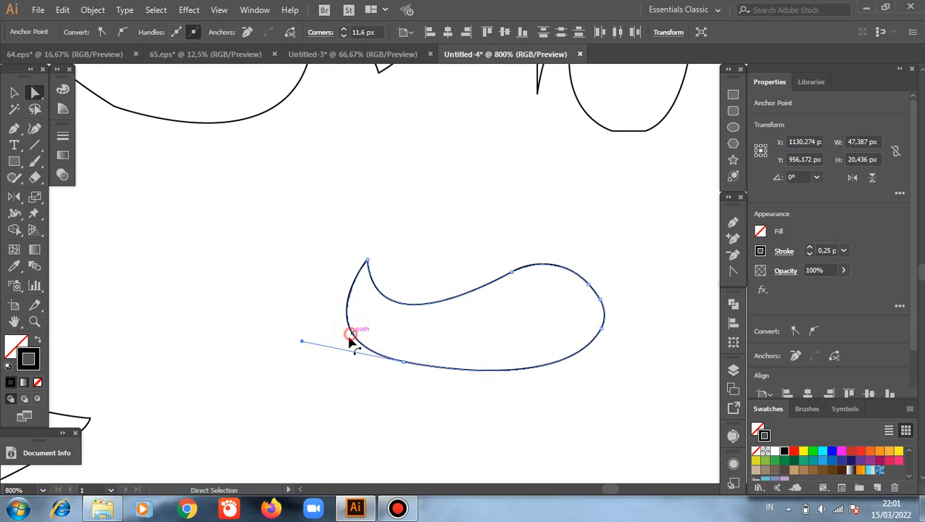
drag(306, 341, 314, 339)
scroll(493, 238, up, 1)
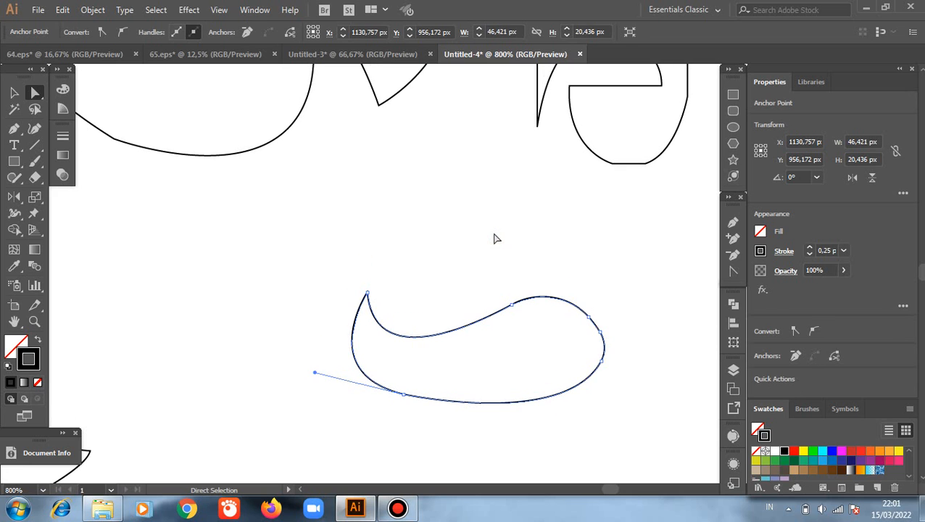
click(494, 239)
Step: Round the corner anchor on the left eye shape's lower-left edge to about 21.05 px
scroll(493, 239, up, 2)
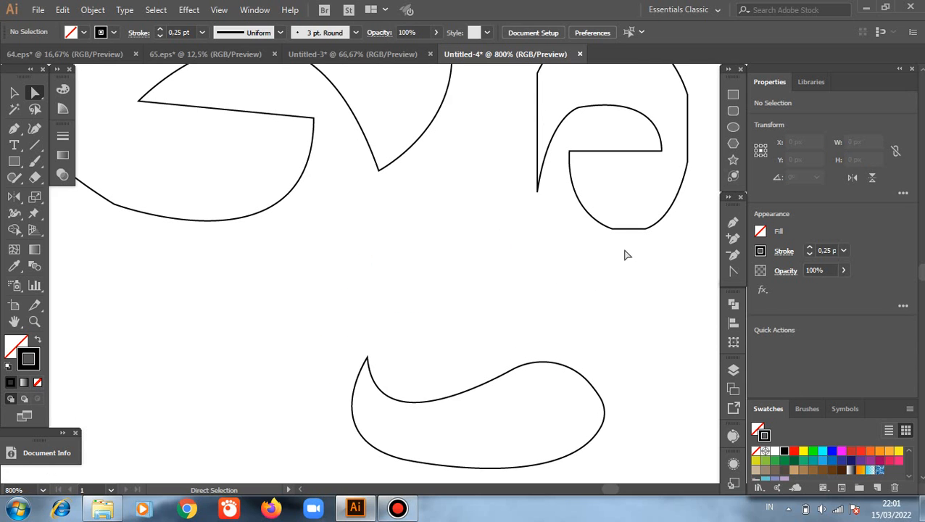
scroll(626, 254, up, 2)
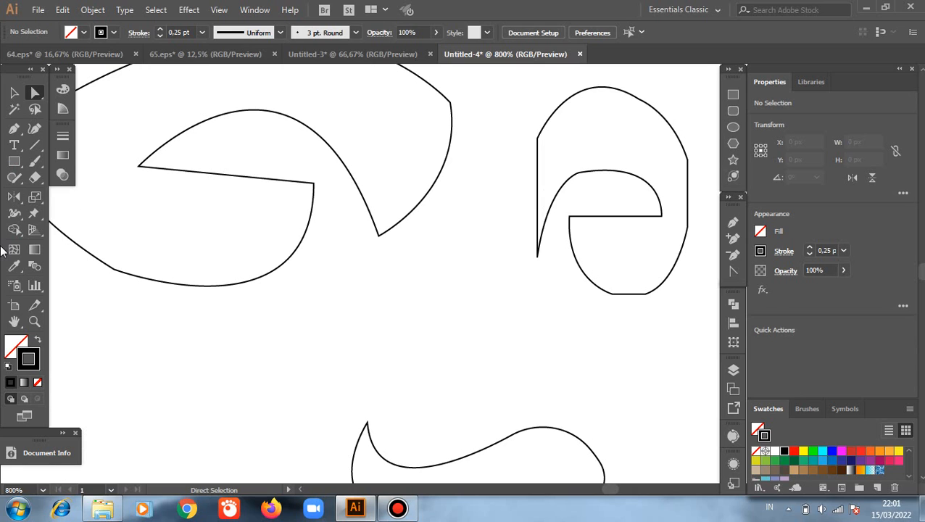
click(115, 268)
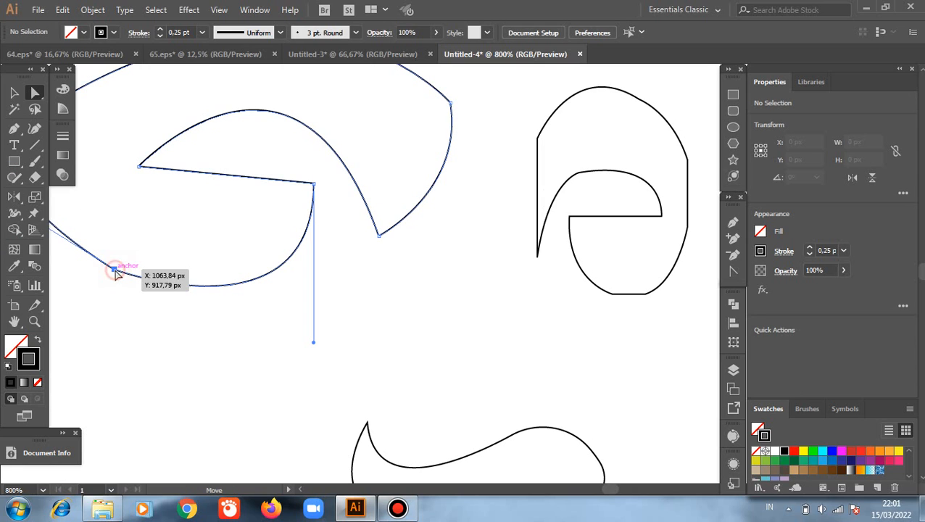
drag(120, 260, 194, 174)
Step: Round both corners at the flat bottom edge of the right eye shape together to about 9.46 px
key(space)
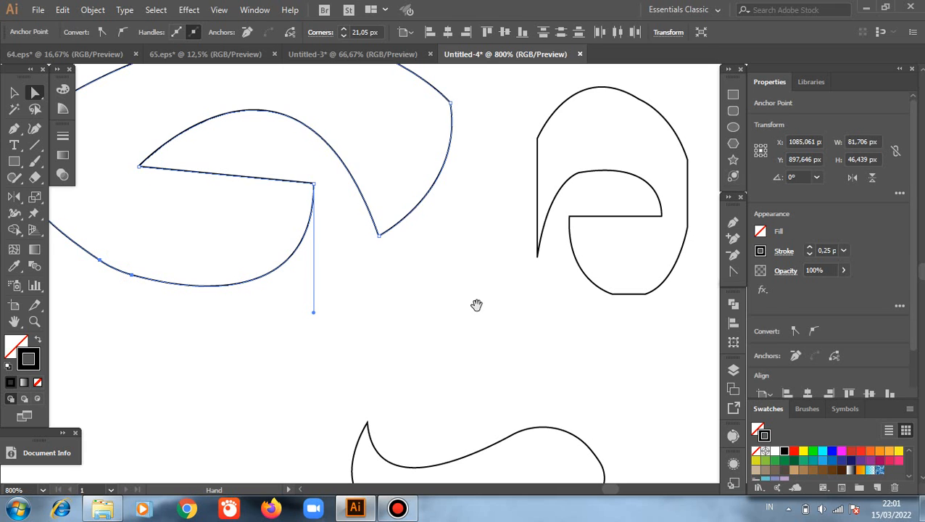
drag(477, 306, 152, 353)
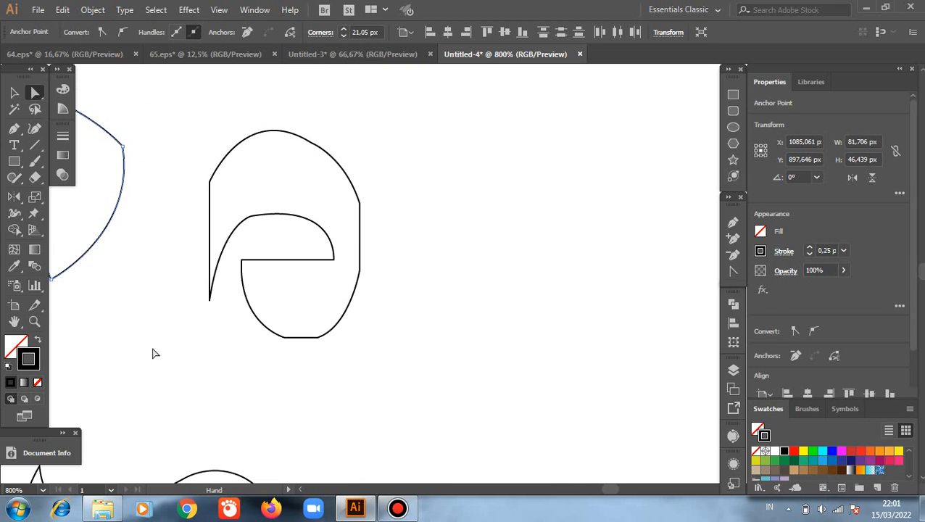
click(285, 339)
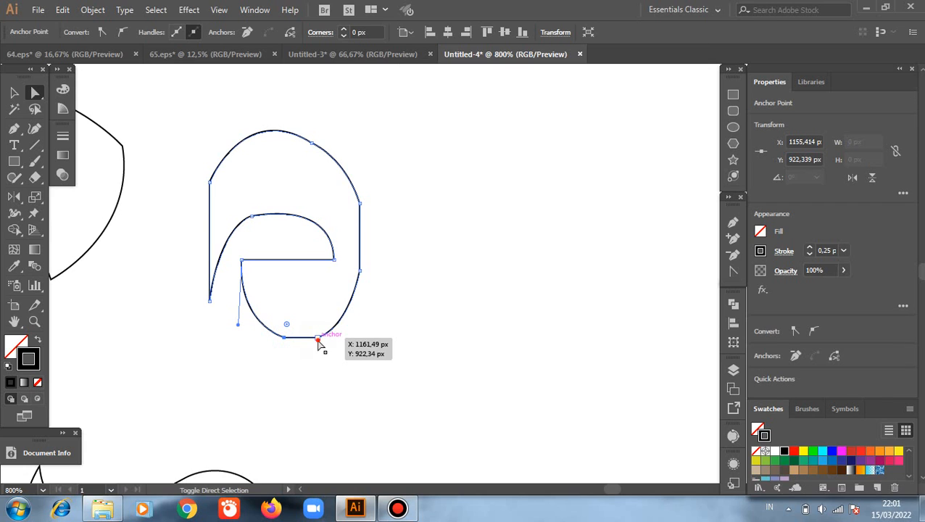
drag(316, 335, 310, 278)
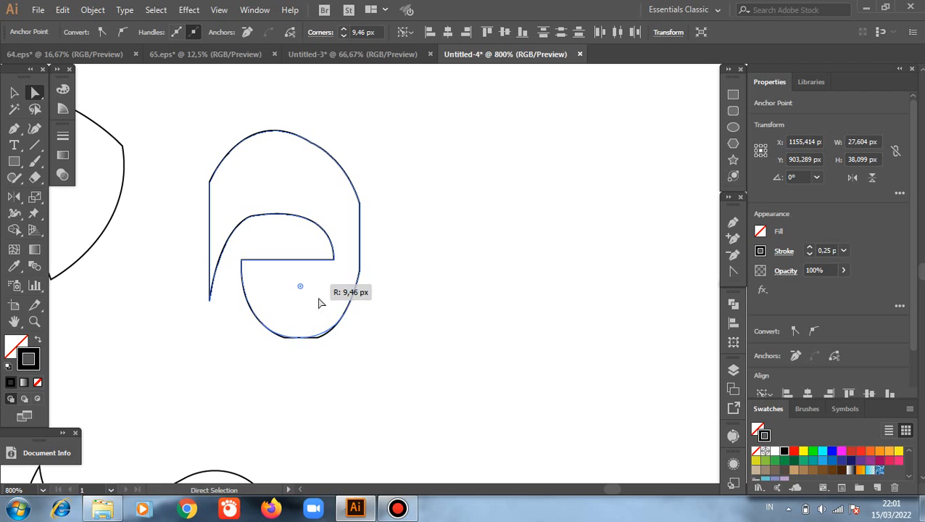
click(339, 373)
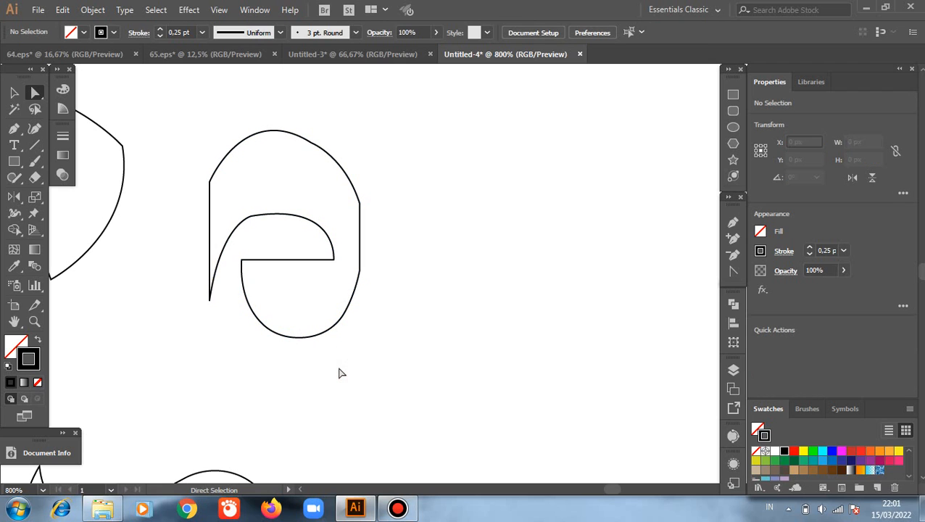
Step: Shorten and lower the curve handle at the right eye's upper anchor so its top arch runs smoothly
click(359, 269)
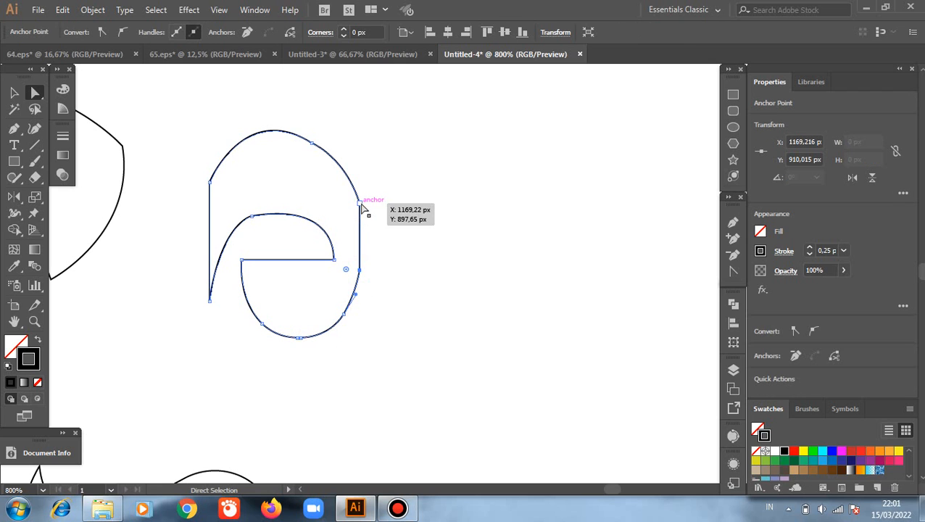
click(312, 143)
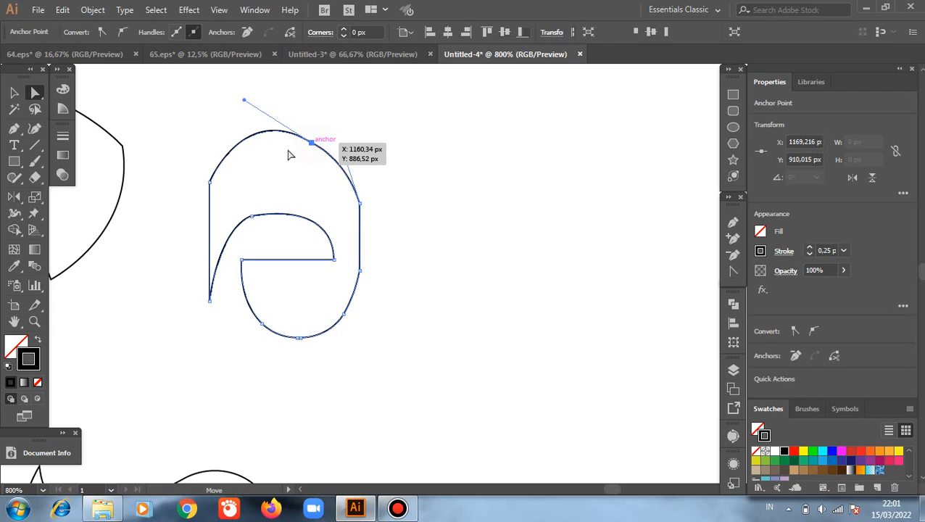
drag(245, 103, 253, 119)
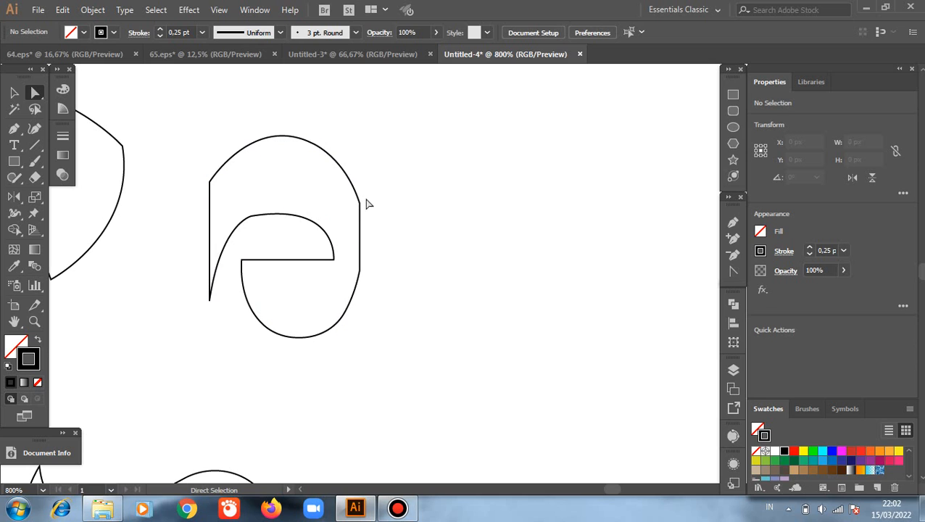
Step: Try to shift the lower anchor of the right eye's straight outer edge outward and slightly up
drag(363, 275, 367, 276)
click(377, 284)
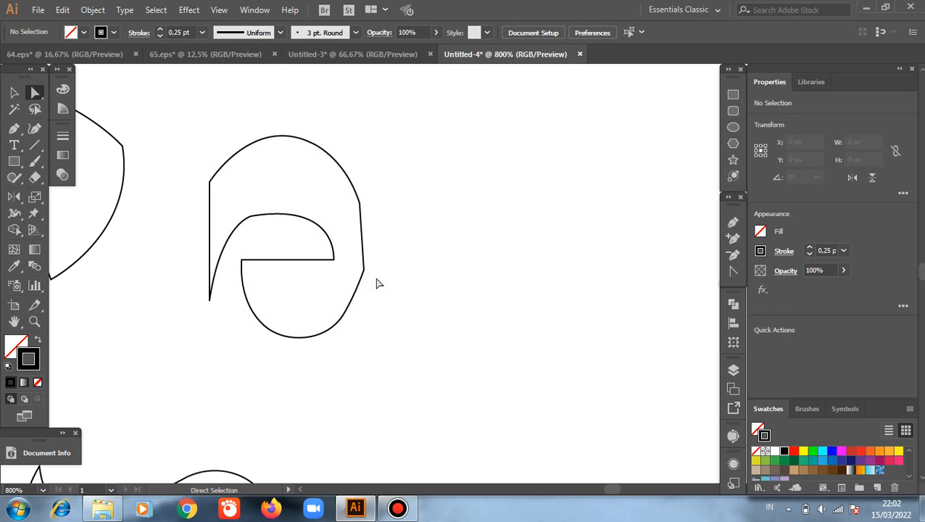
mouse_move(364, 275)
mouse_down()
mouse_move(364, 266)
mouse_move(372, 287)
mouse_up()
click(373, 288)
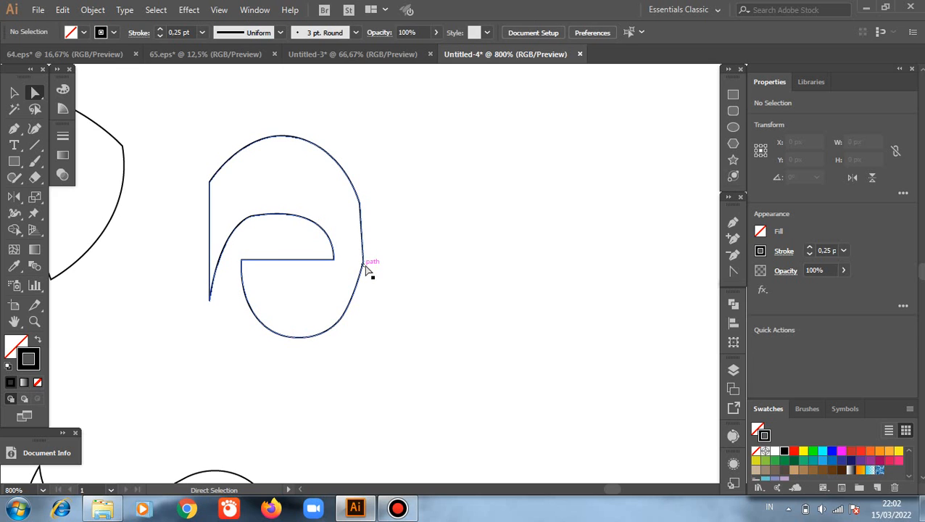
click(363, 263)
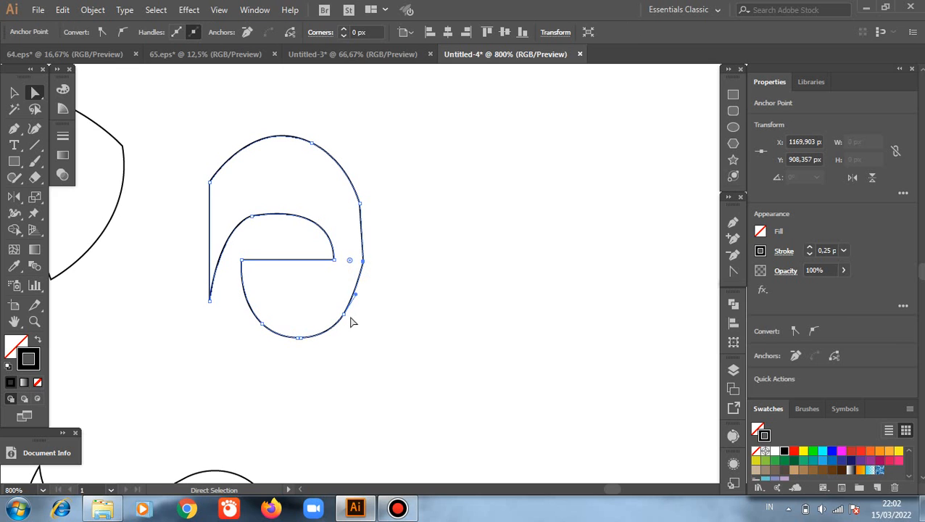
click(390, 260)
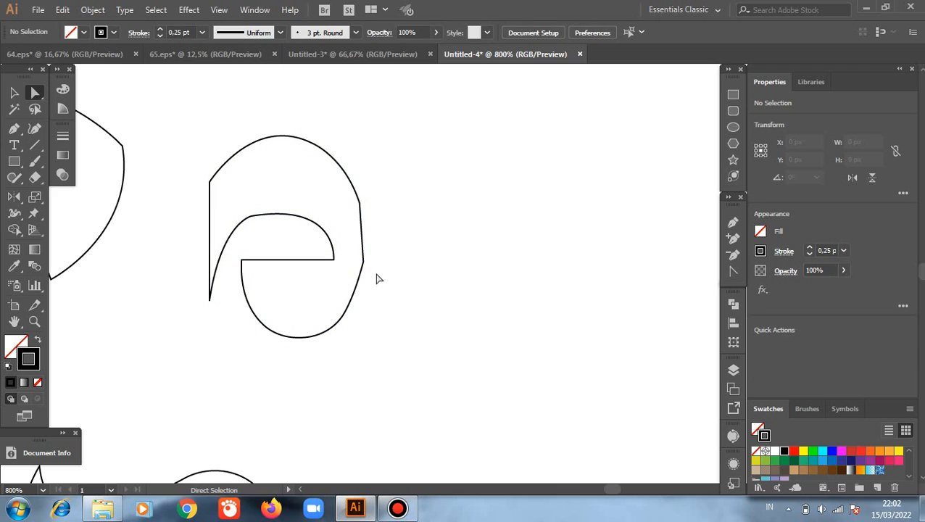
Step: Try several freehand positions for the outer edge's lower anchor to line it up under the upper anchor
alt+scroll(340, 262, up, 1)
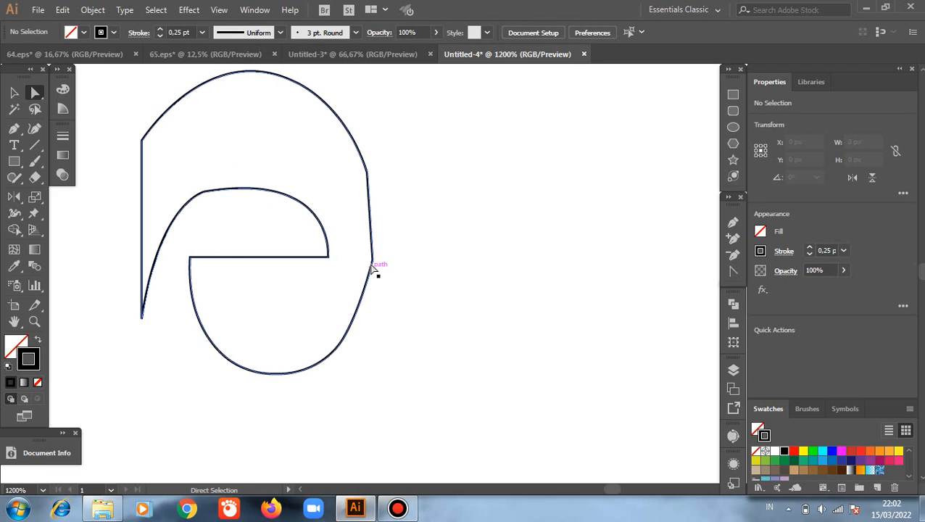
drag(372, 258, 398, 274)
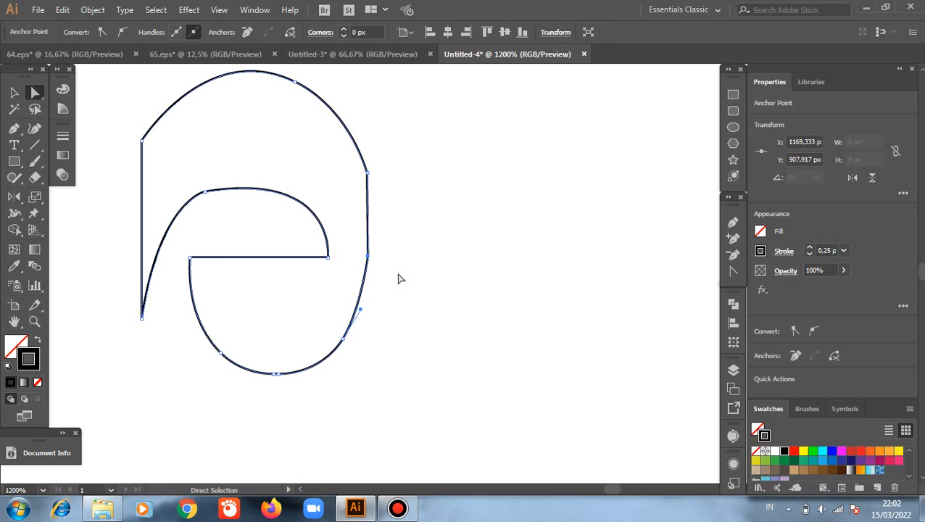
click(389, 271)
scroll(389, 272, up, 1)
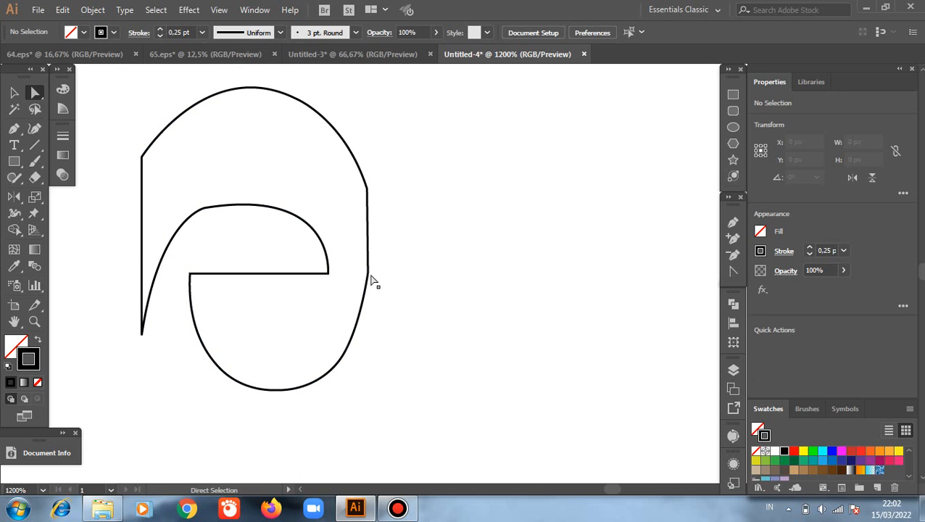
click(372, 274)
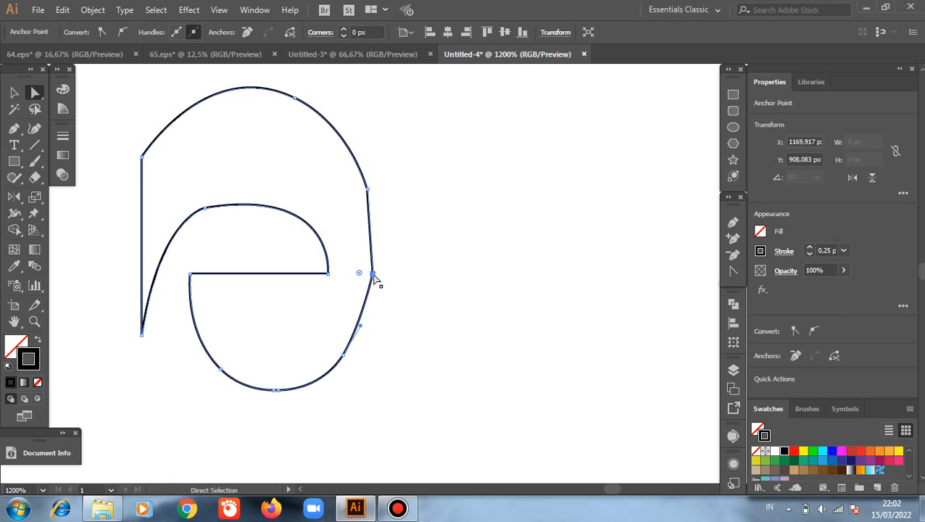
drag(374, 274, 369, 269)
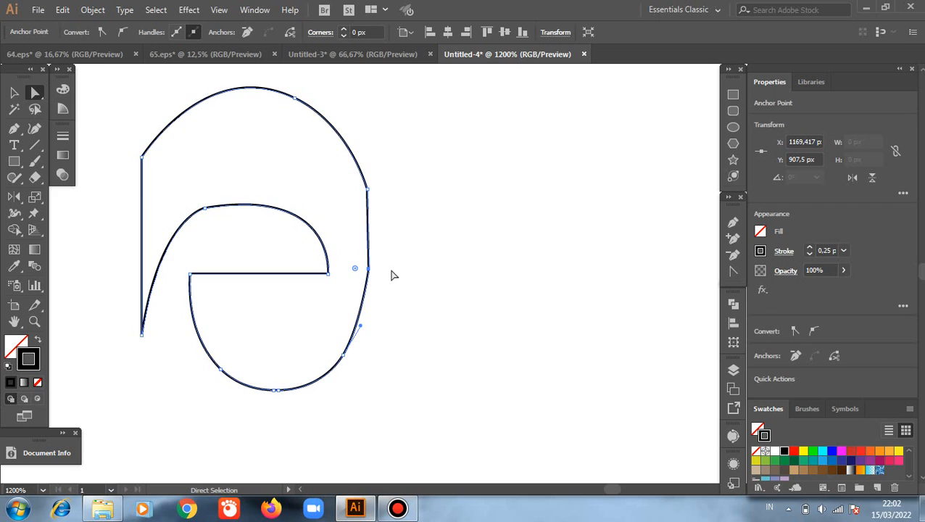
click(392, 275)
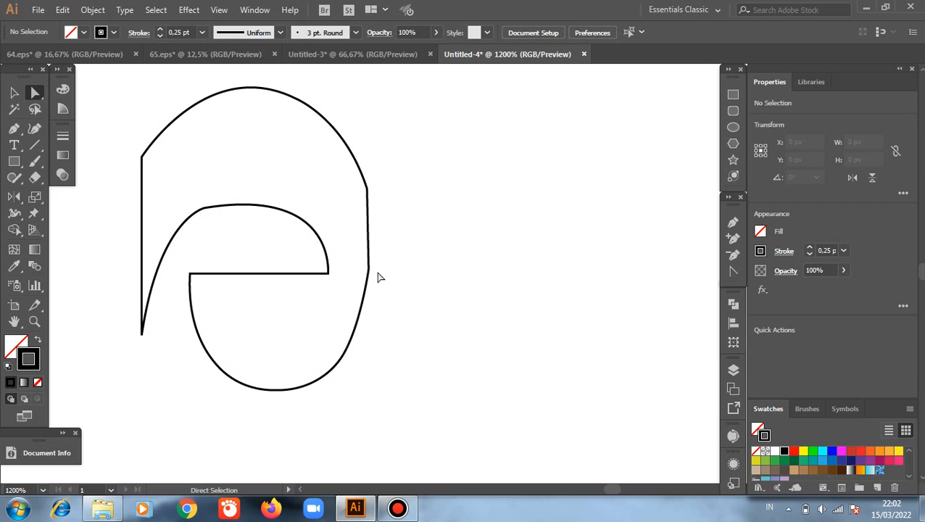
drag(371, 272, 392, 295)
click(392, 295)
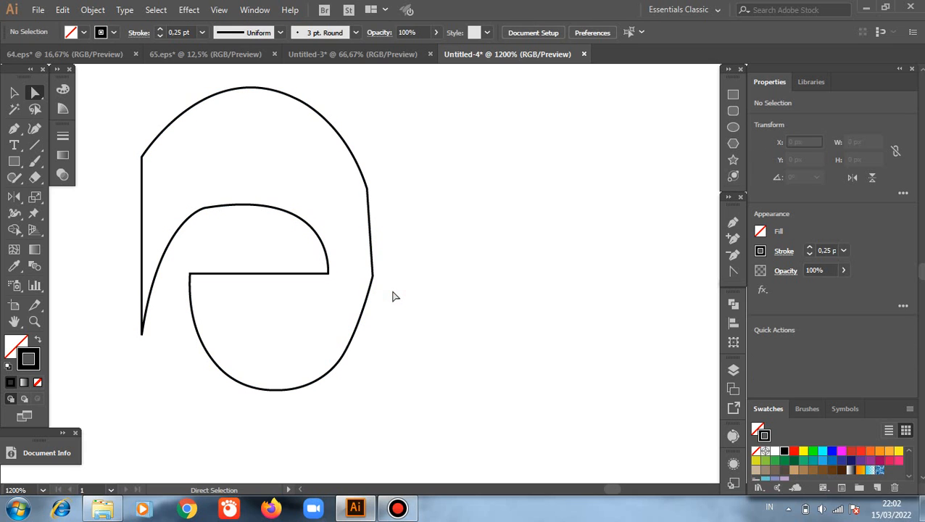
Step: Show the rulers and place a vertical guide at X 1169 px along the right eye's outer edge
right_click(90, 269)
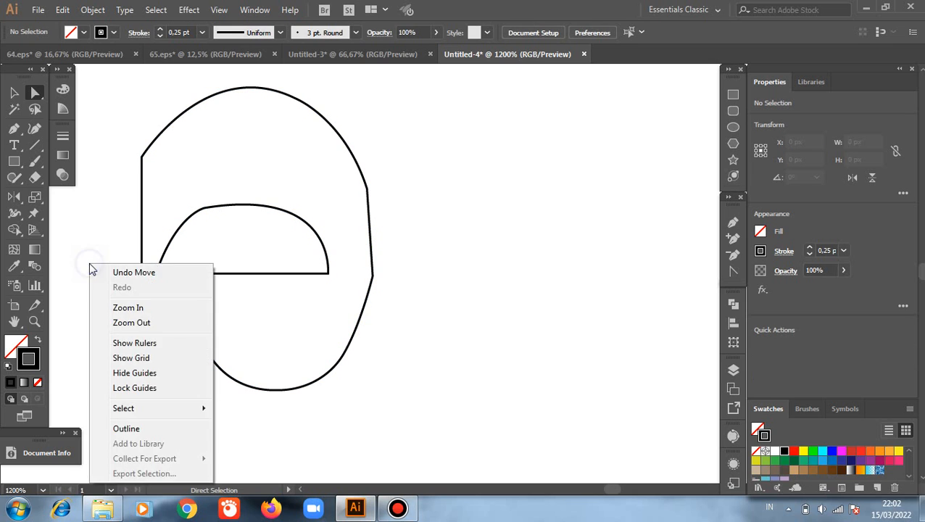
click(140, 342)
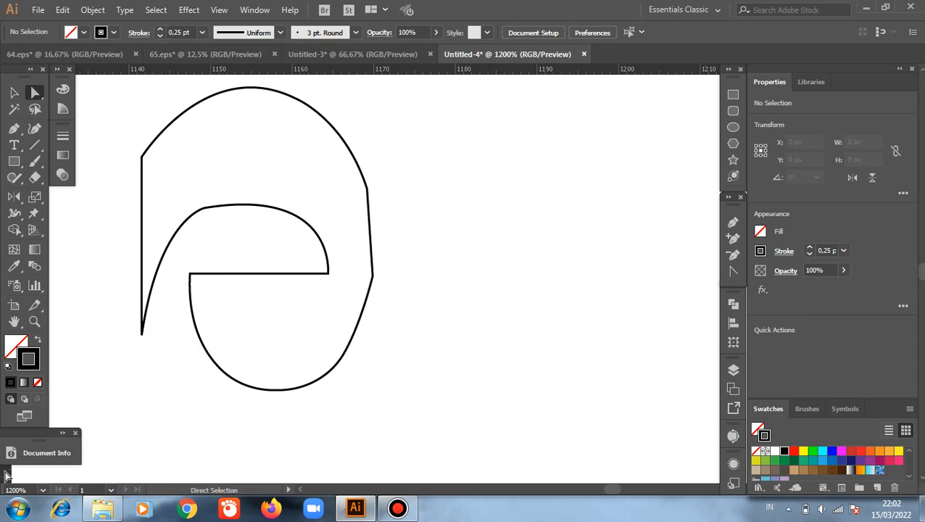
drag(6, 472, 365, 340)
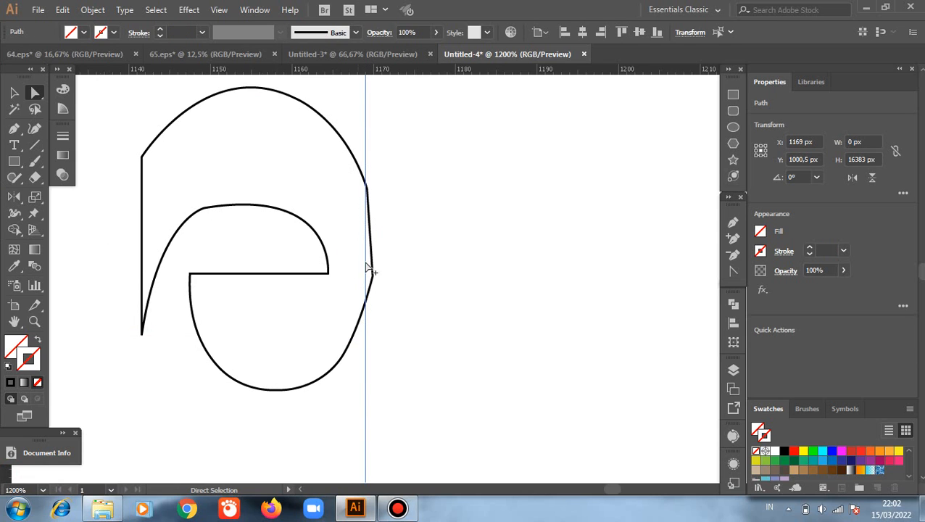
Step: Move the lower and upper anchors of the right eye's outer edge onto the vertical guide at X 1169 px
scroll(399, 273, up, 1)
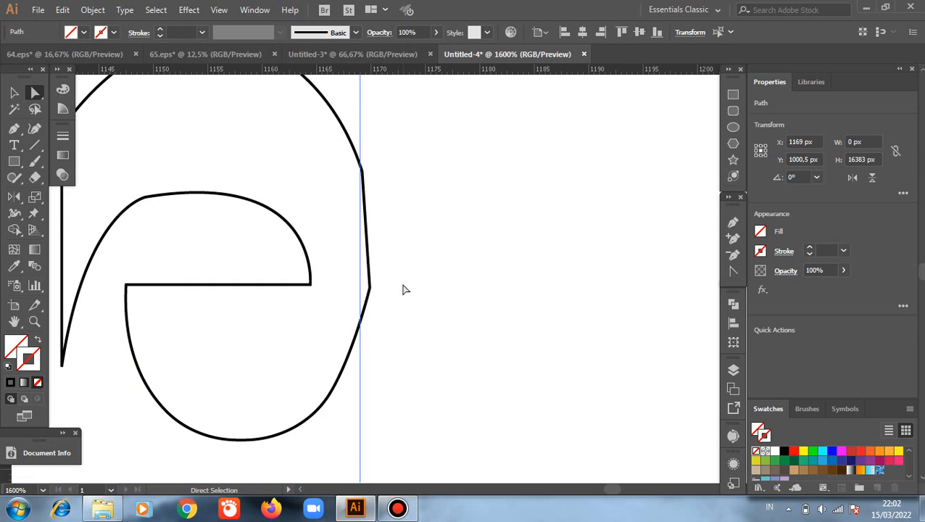
drag(372, 292, 362, 283)
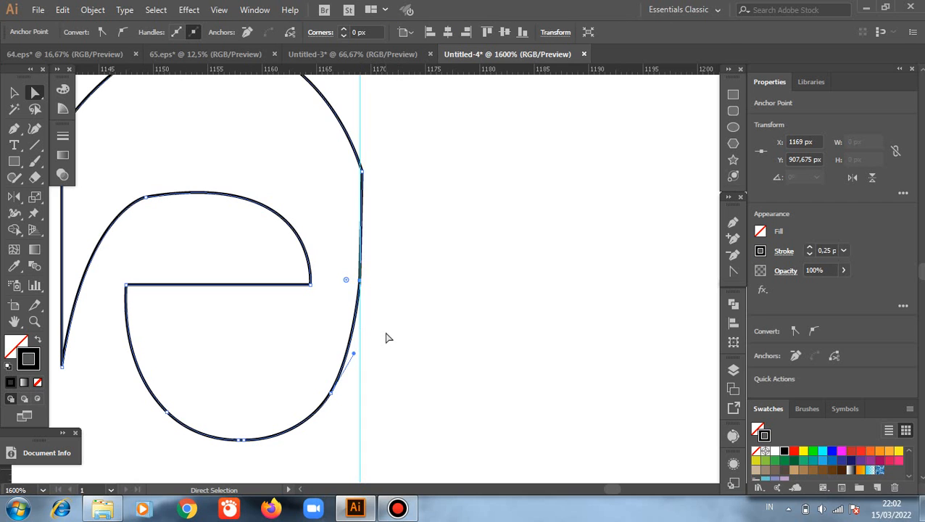
scroll(418, 235, up, 1)
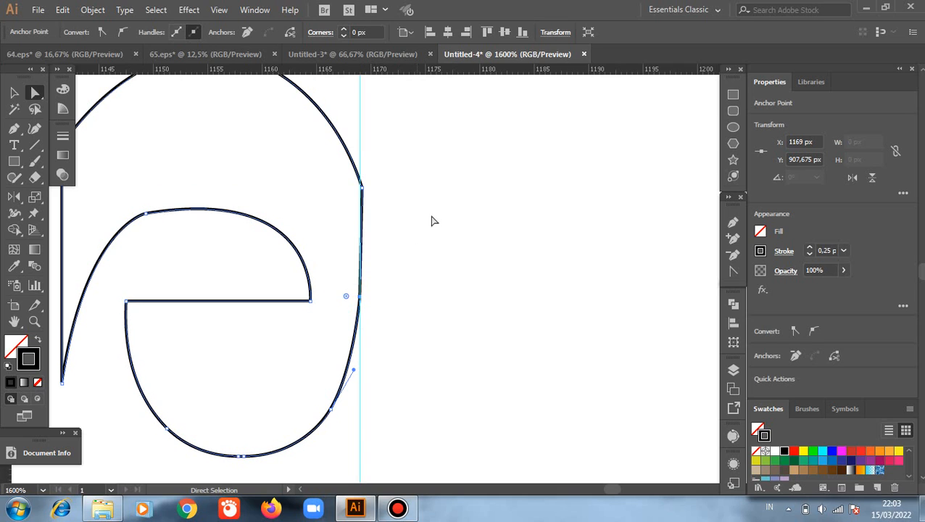
scroll(403, 188, up, 1)
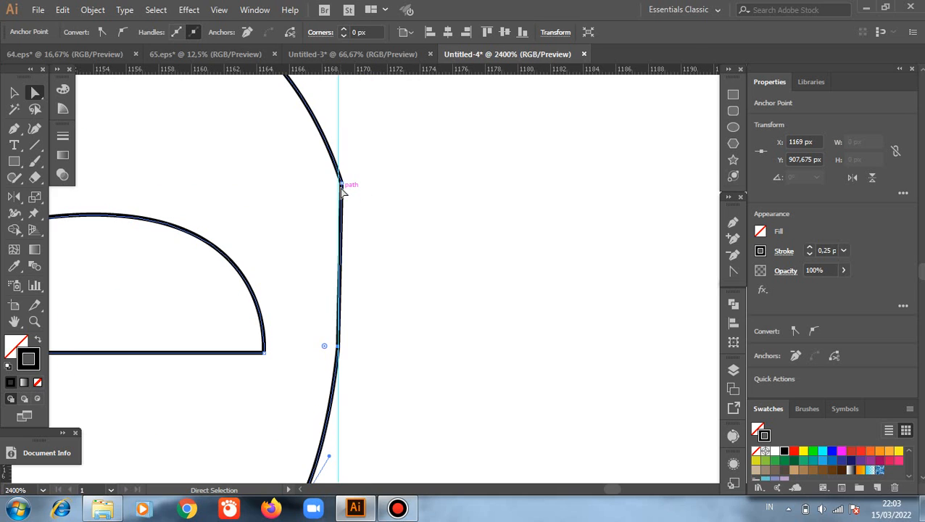
drag(343, 184, 338, 183)
scroll(386, 270, down, 3)
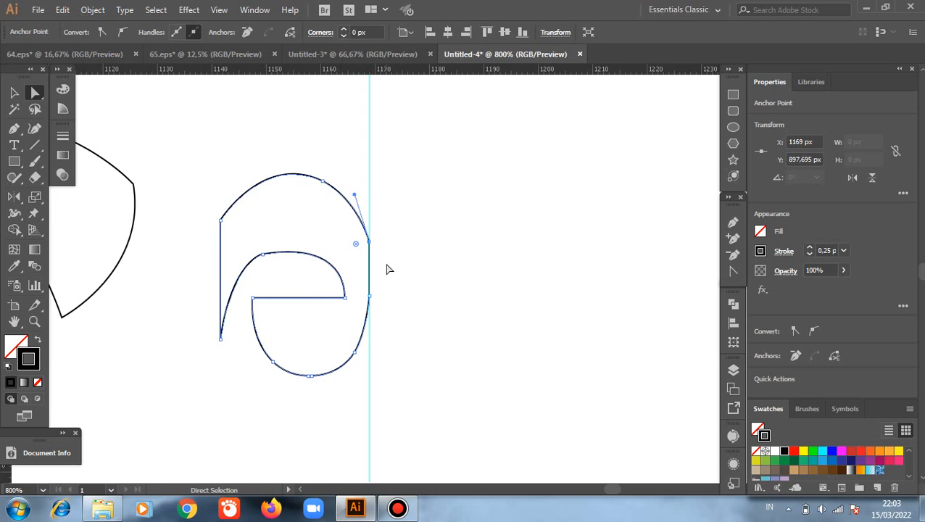
click(402, 302)
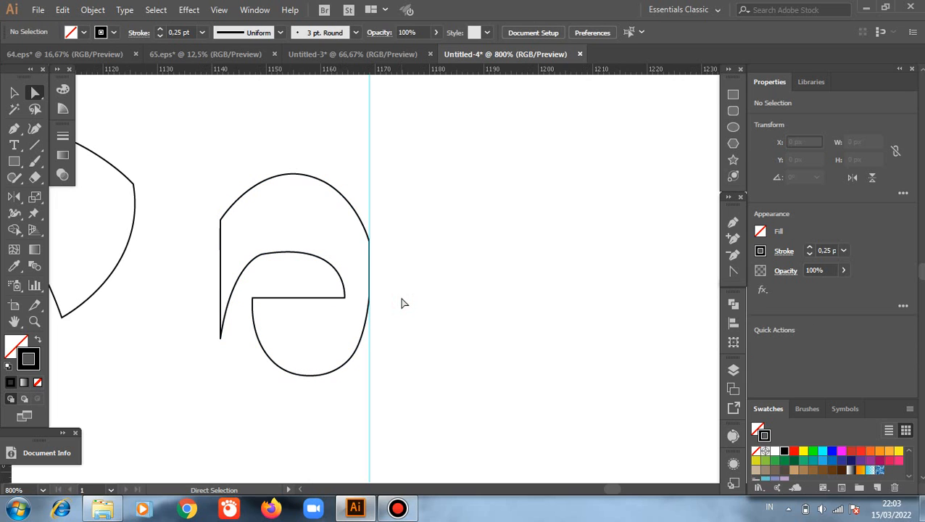
scroll(403, 302, down, 3)
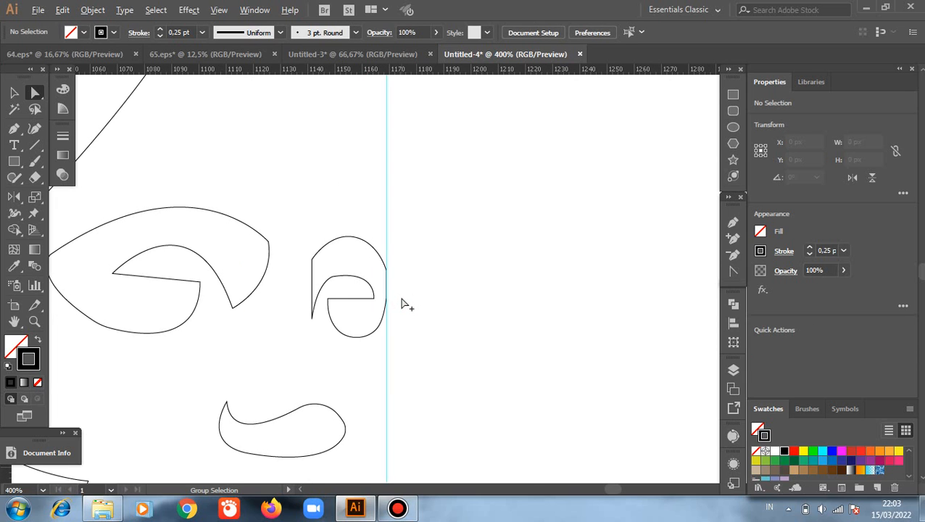
scroll(403, 302, up, 5)
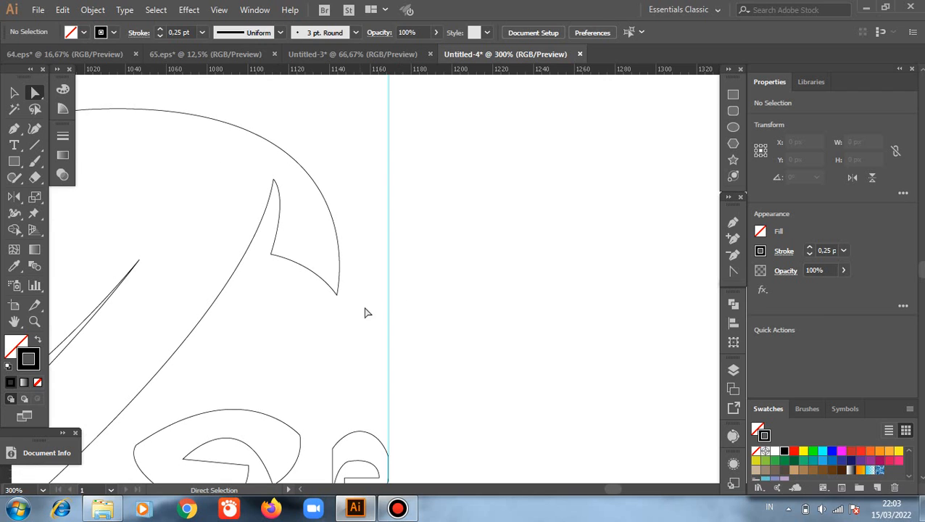
Step: Delete the vertical guide running along the right eye's outer edge
click(15, 92)
scroll(337, 337, down, 1)
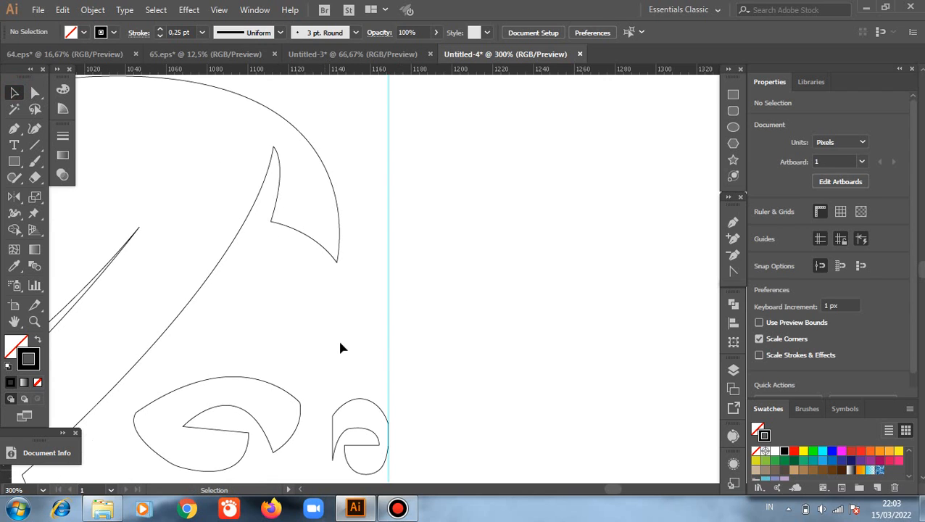
drag(345, 333, 441, 363)
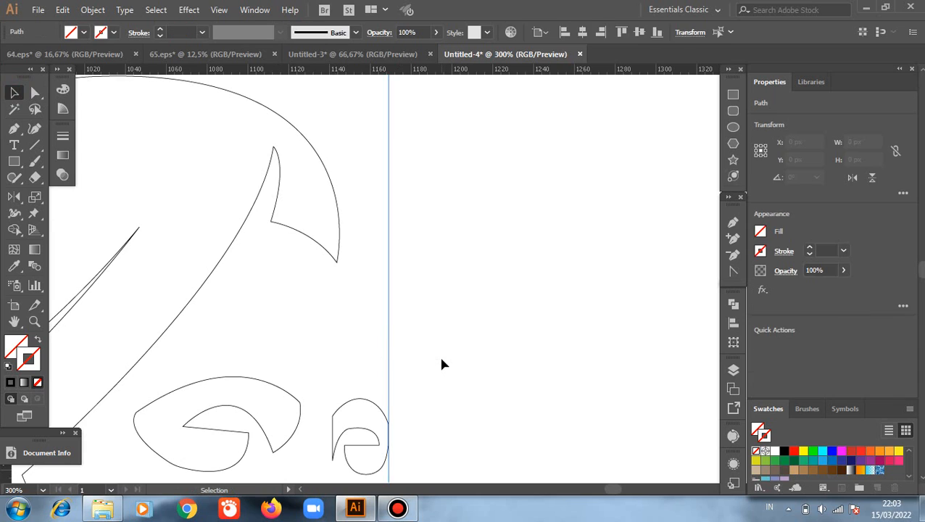
key(Delete)
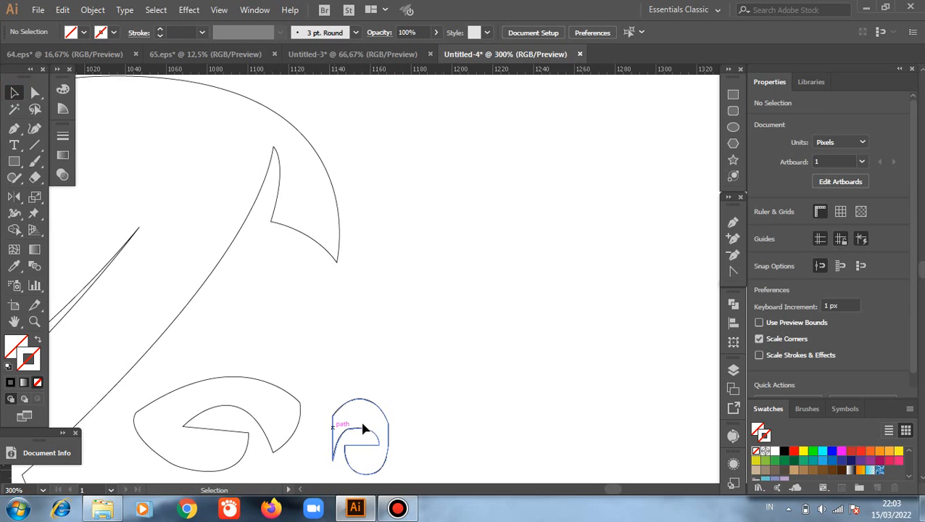
Step: Swap fill and stroke on all the face paths so they are solid black with no outline
alt+scroll(362, 428, down, 2)
scroll(361, 428, down, 3)
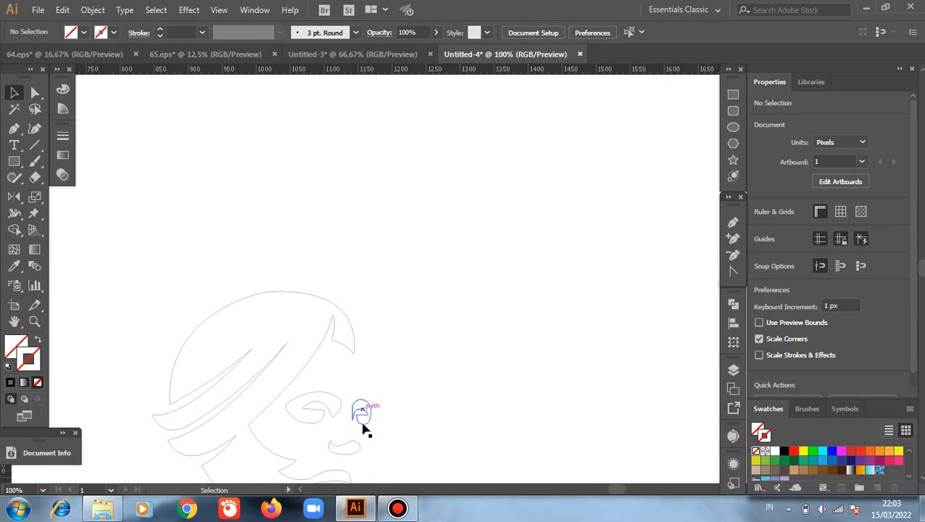
scroll(293, 353, down, 1)
drag(130, 184, 433, 447)
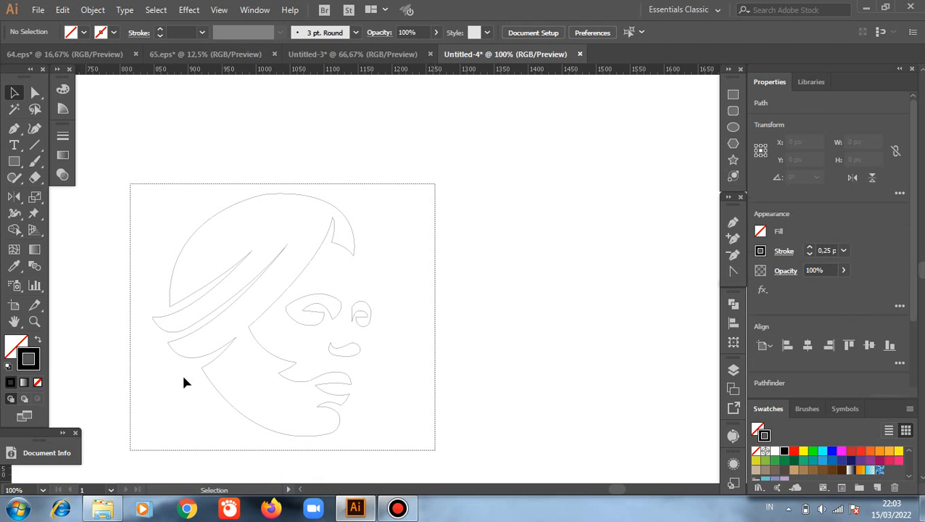
click(37, 340)
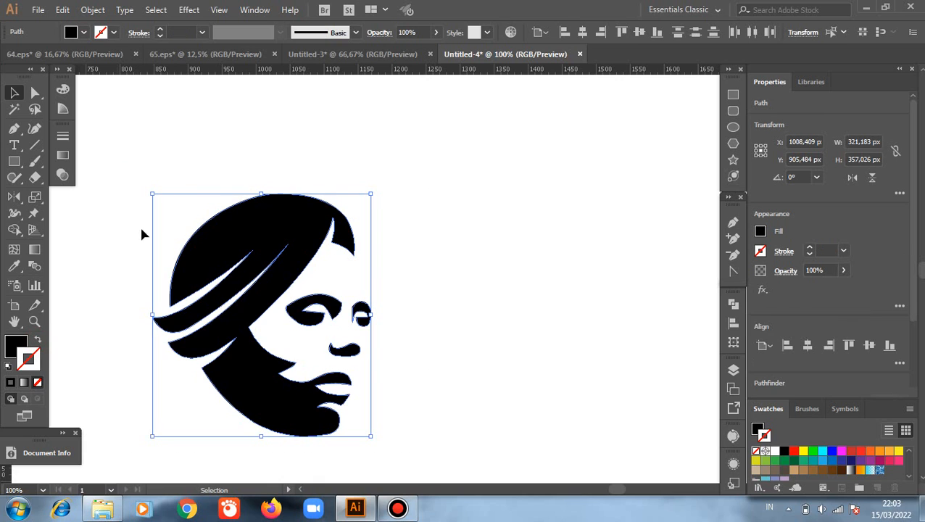
click(193, 140)
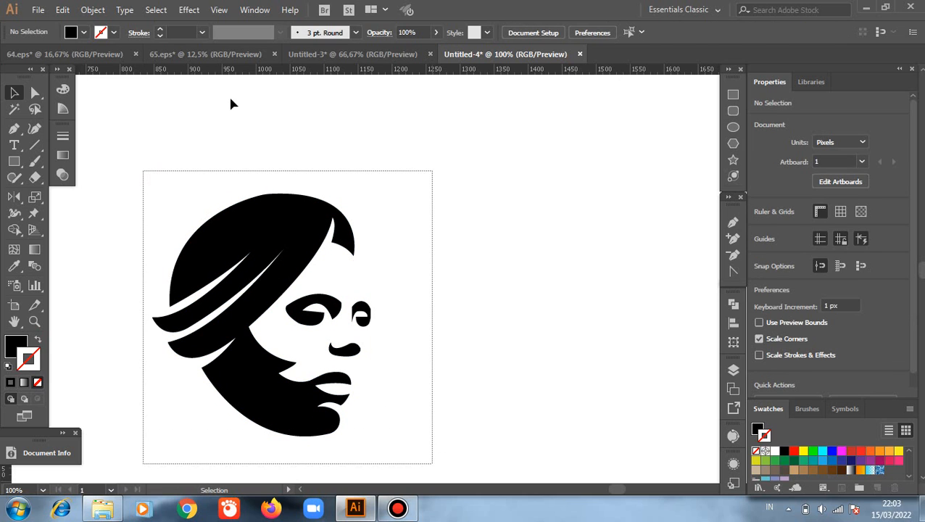
Step: Group all the paths of the face into one object
key(ctrl+a)
right_click(231, 125)
click(265, 218)
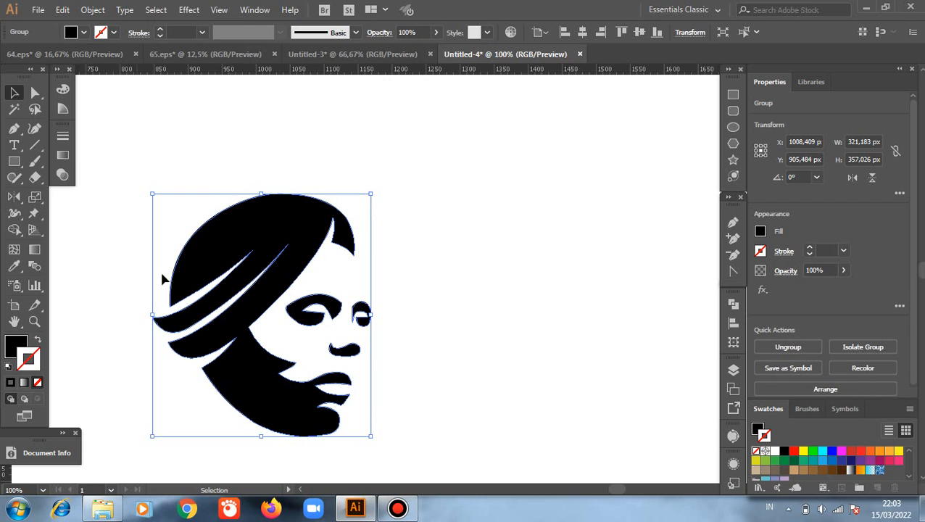
Step: Enlarge the face group proportionally to about 492 by 547 px and center it on the artboard
scroll(164, 278, down, 2)
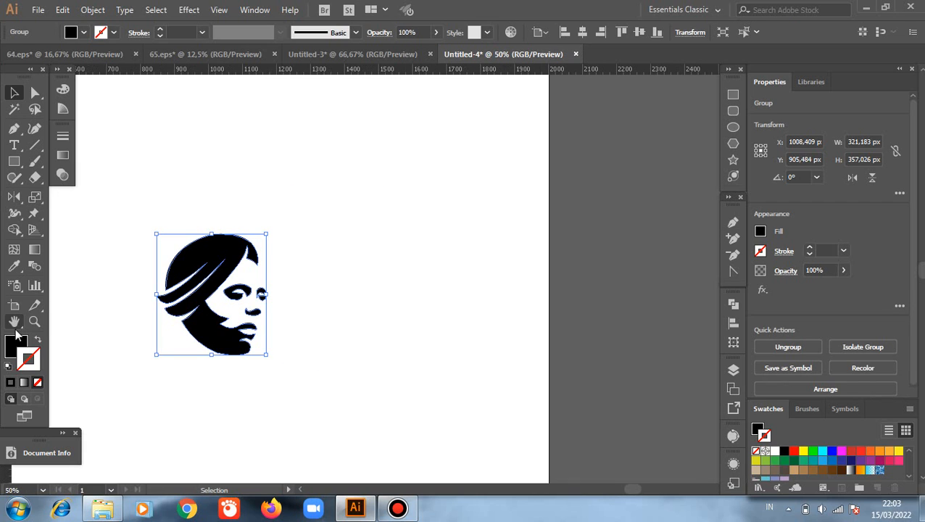
click(13, 325)
drag(85, 329, 230, 299)
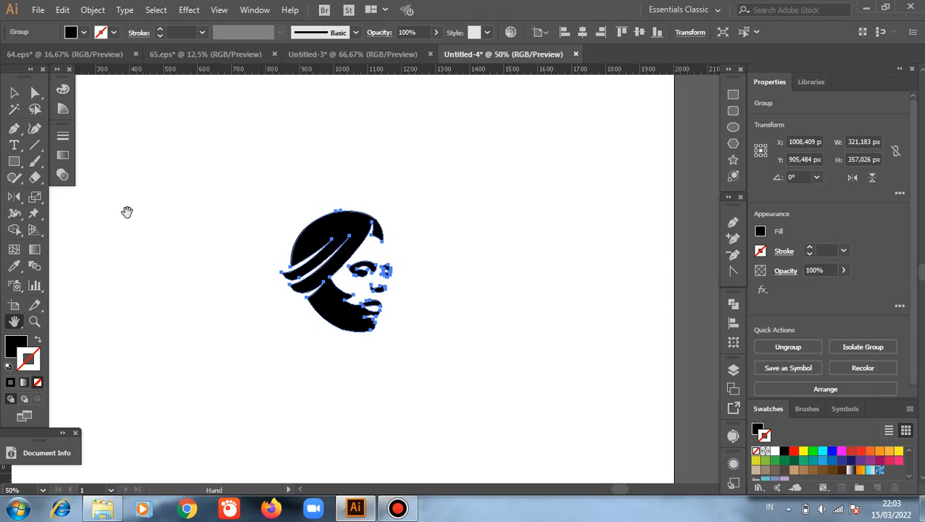
click(14, 93)
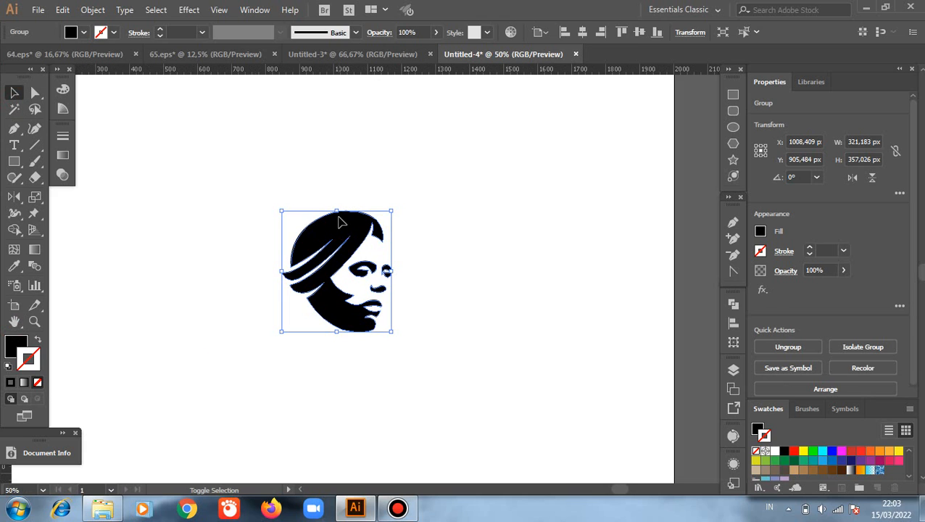
drag(336, 211, 316, 146)
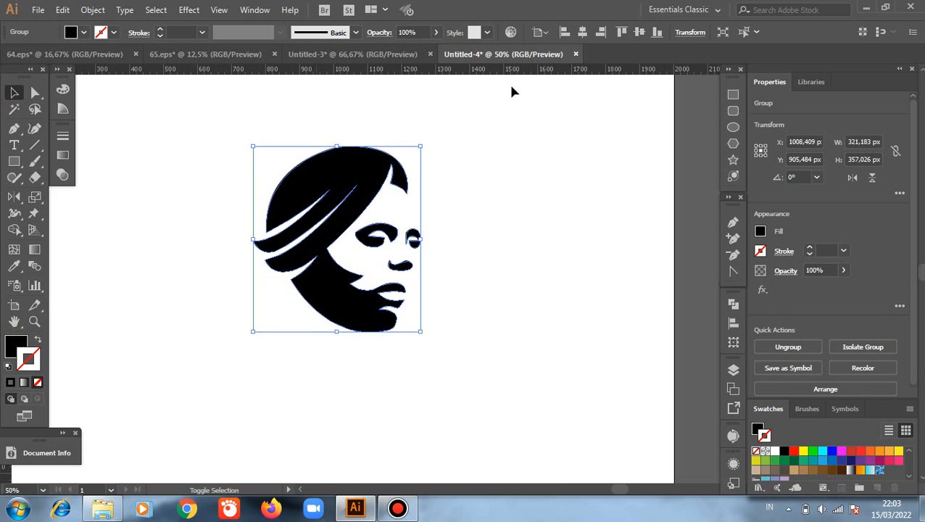
click(581, 33)
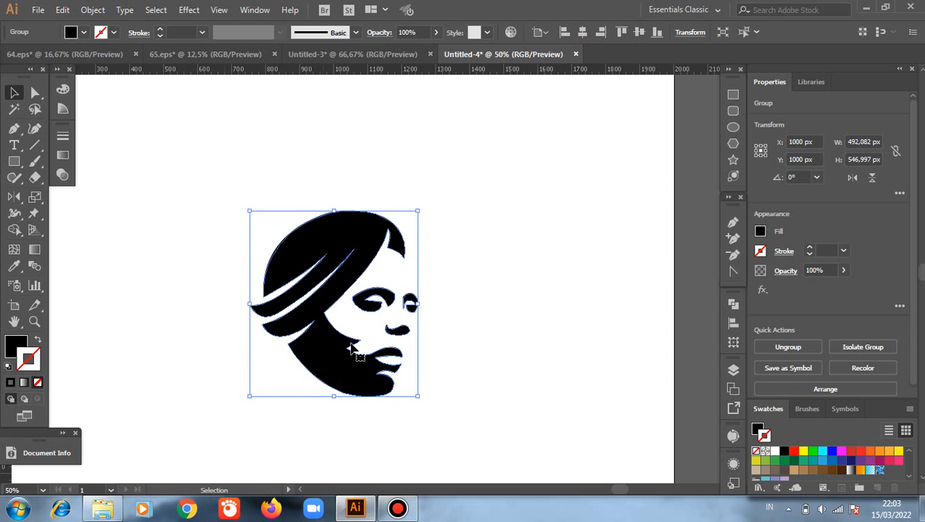
click(215, 320)
Step: Draw a 2000 by 2000 px rectangle covering the whole artboard and send it to the back behind the face
scroll(220, 321, down, 2)
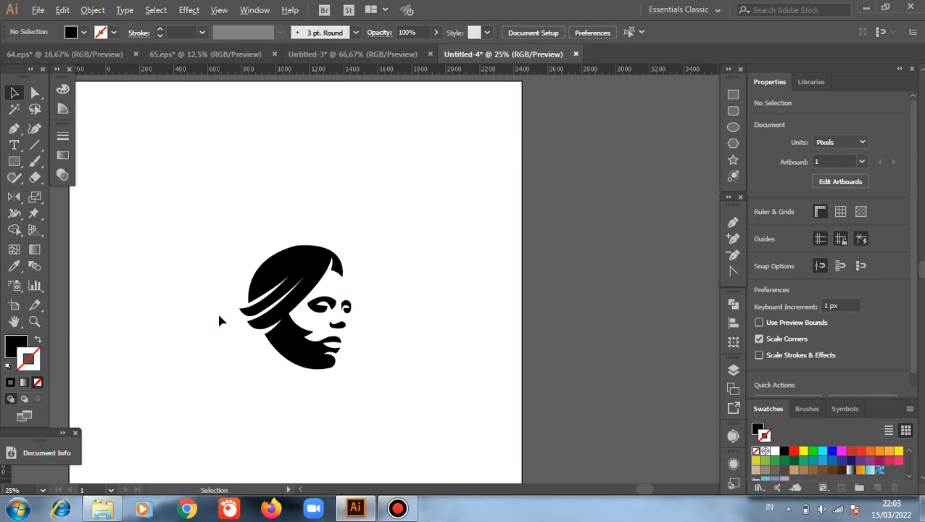
scroll(220, 321, down, 1)
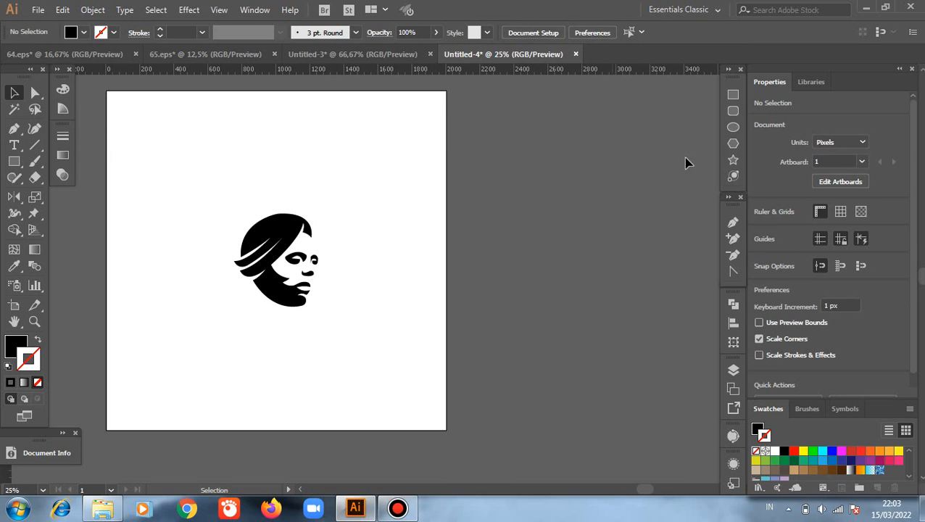
click(733, 95)
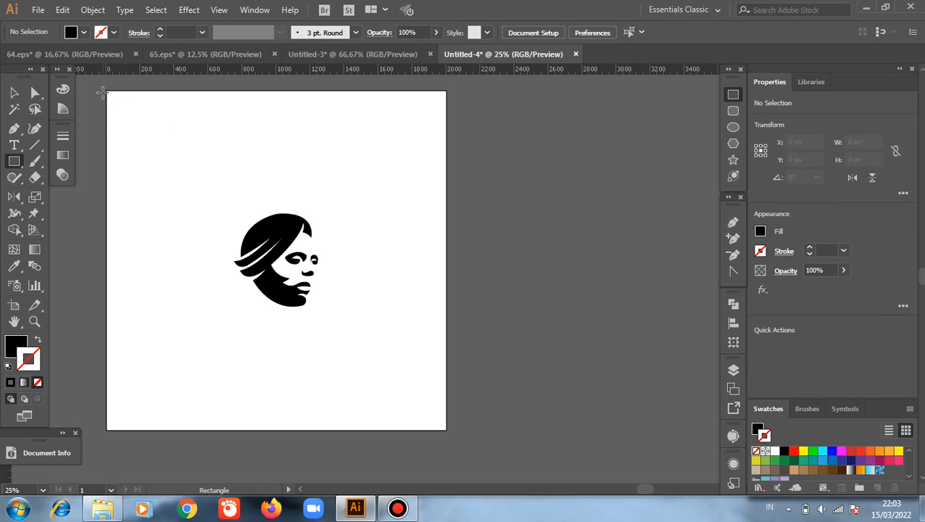
drag(107, 91, 448, 429)
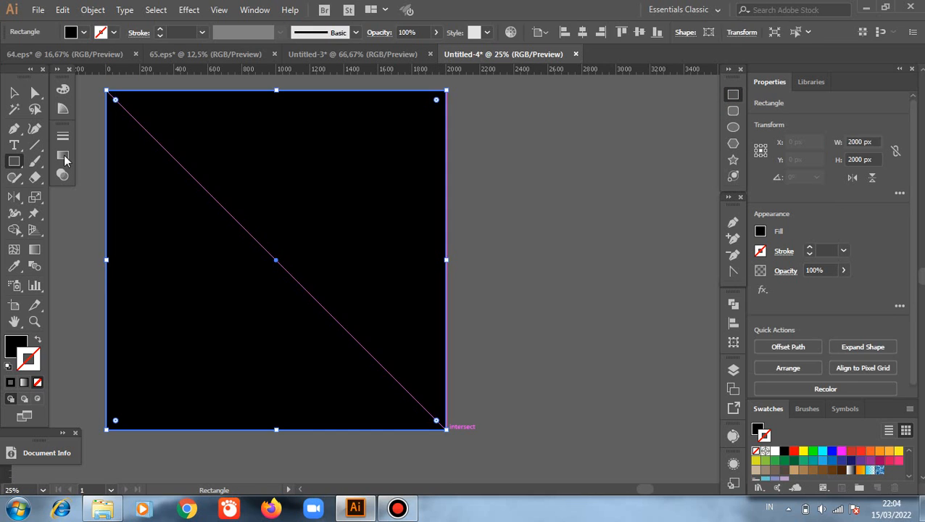
click(12, 94)
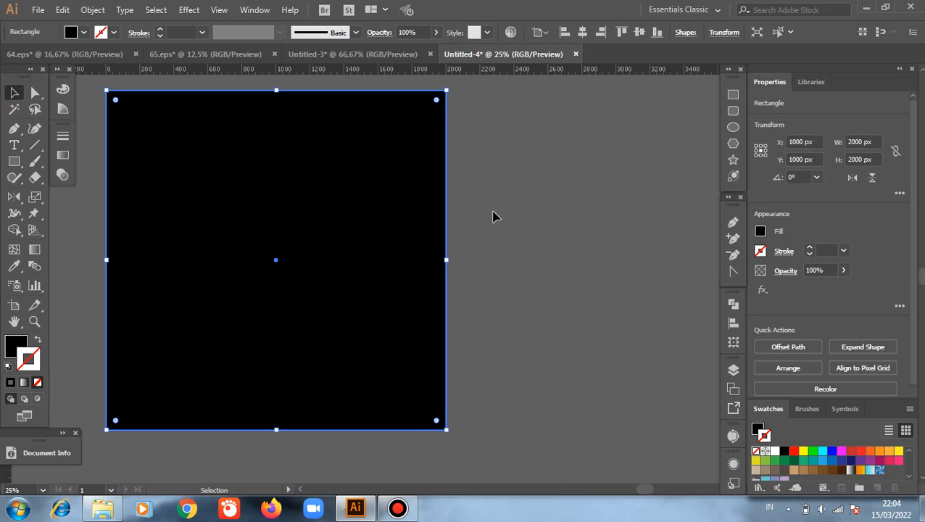
right_click(494, 212)
mouse_move(625, 428)
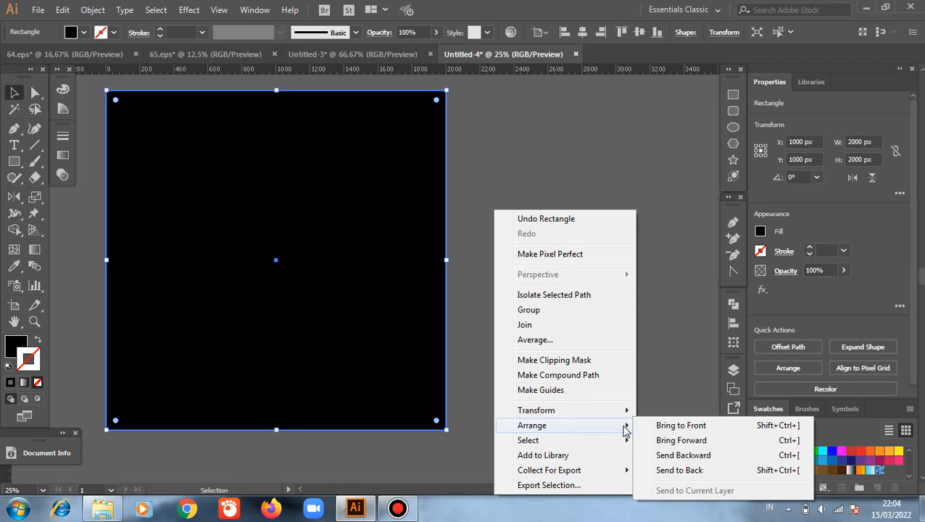
click(675, 472)
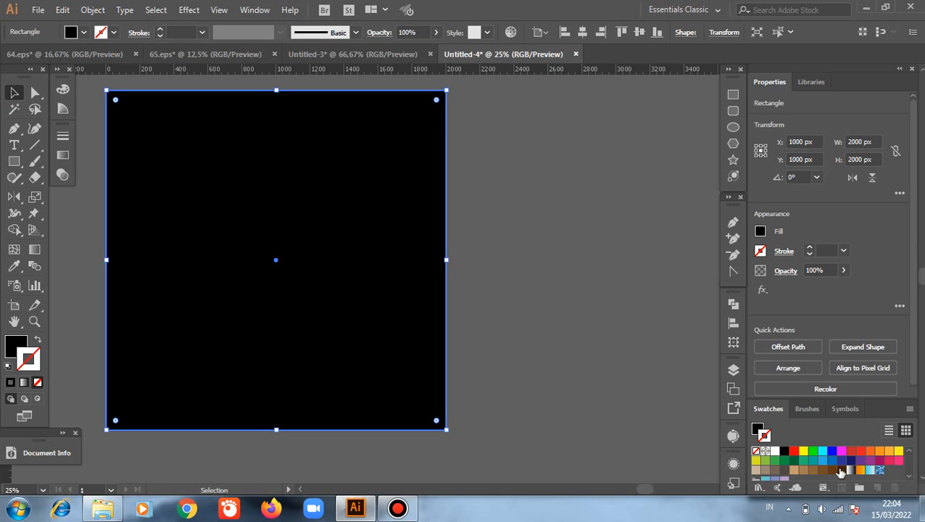
scroll(839, 468, down, 2)
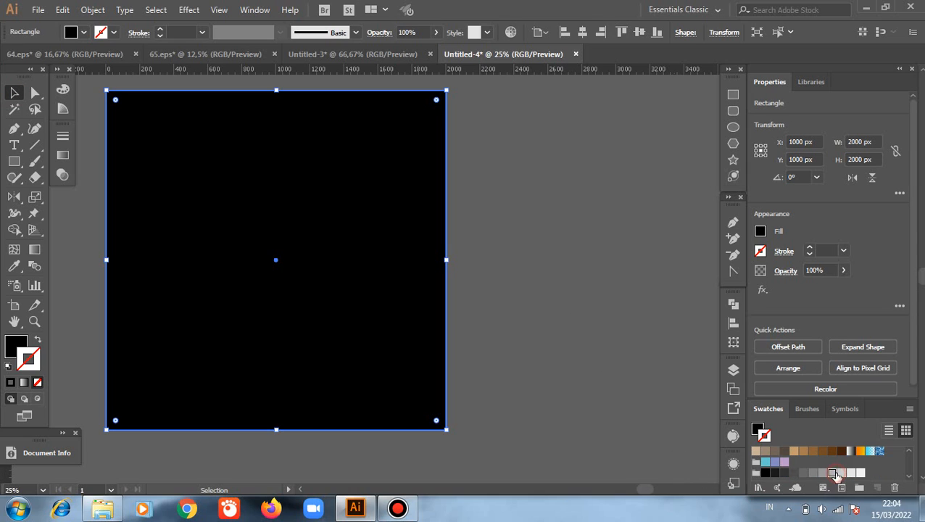
click(832, 472)
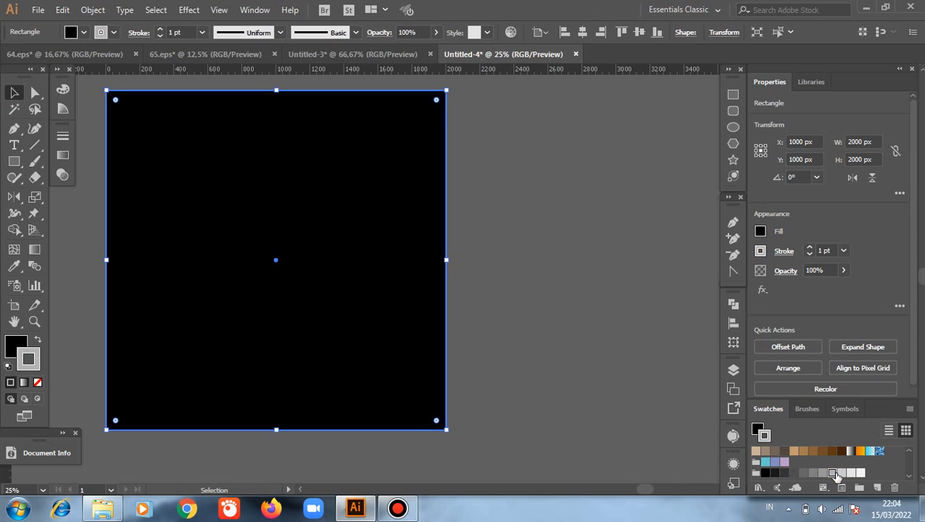
click(38, 382)
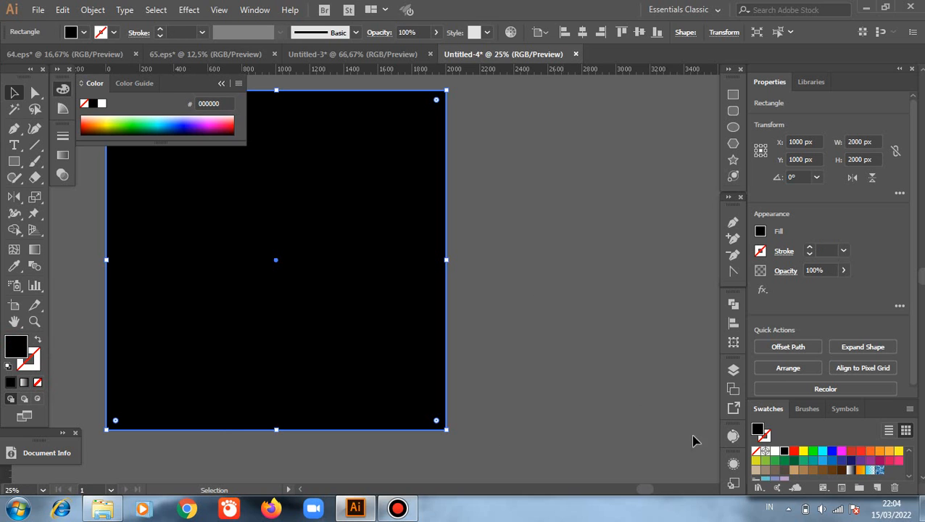
Step: Try the light grey fills CCCCCC and F2F2F2 on the background rectangle
scroll(830, 471, down, 2)
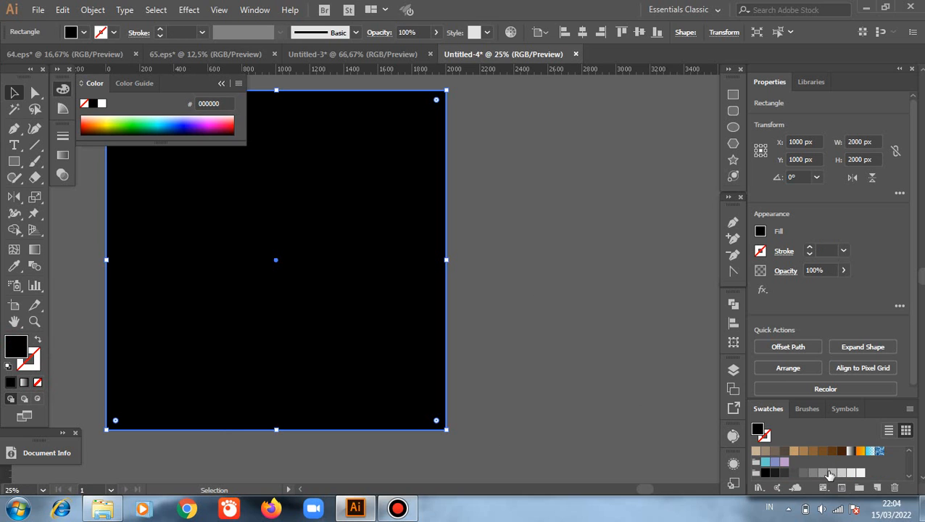
click(841, 473)
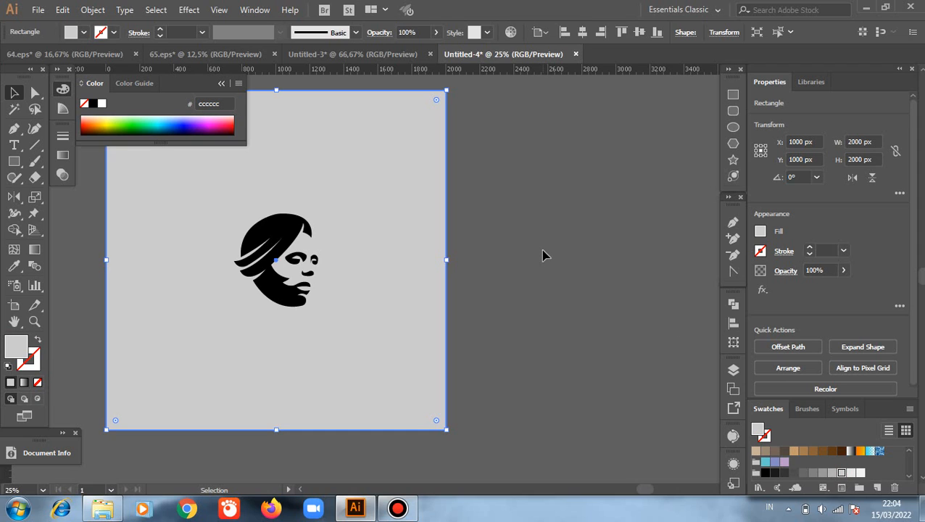
click(861, 473)
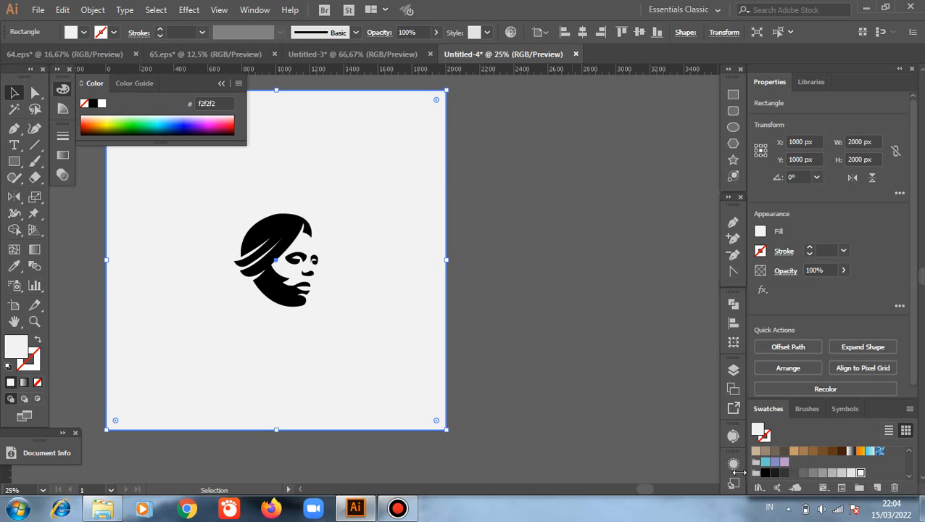
Step: Fill the background rectangle with the light purple swatch BA9BC9 and deselect it
click(784, 463)
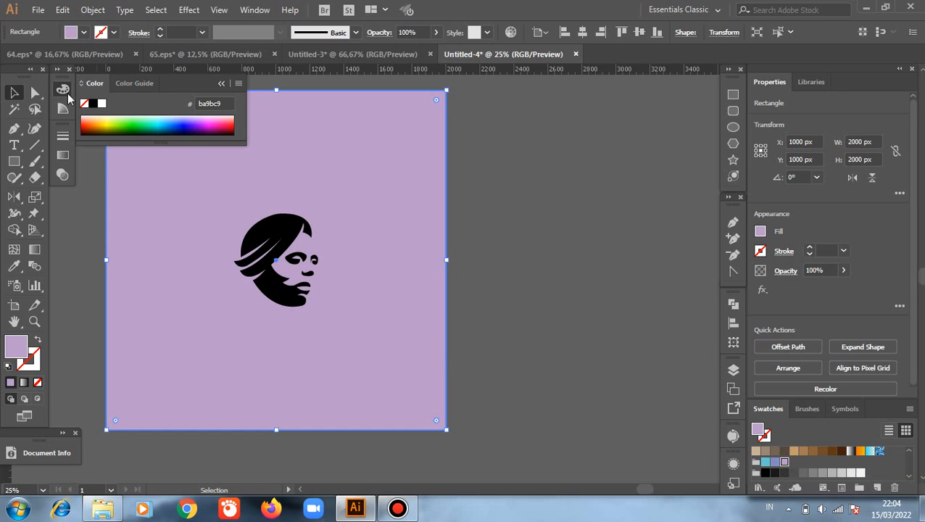
click(540, 266)
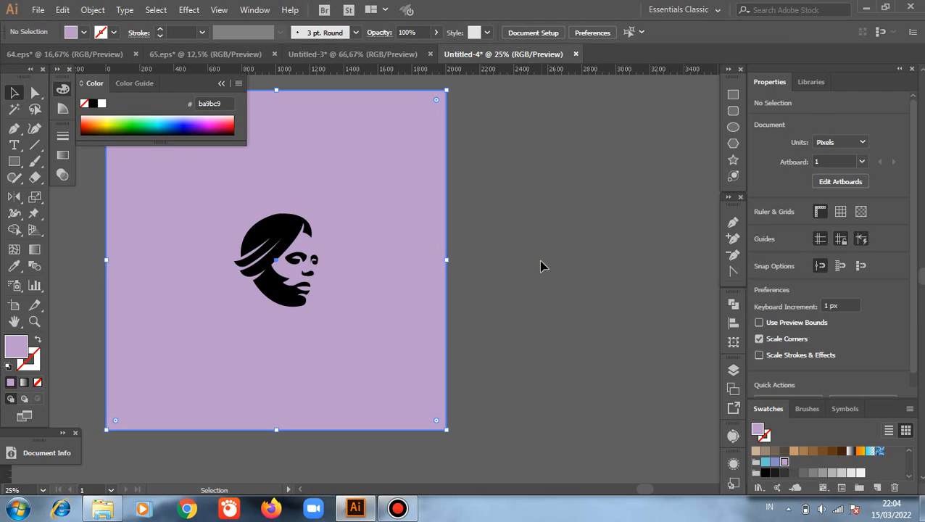
click(14, 324)
drag(159, 334, 316, 318)
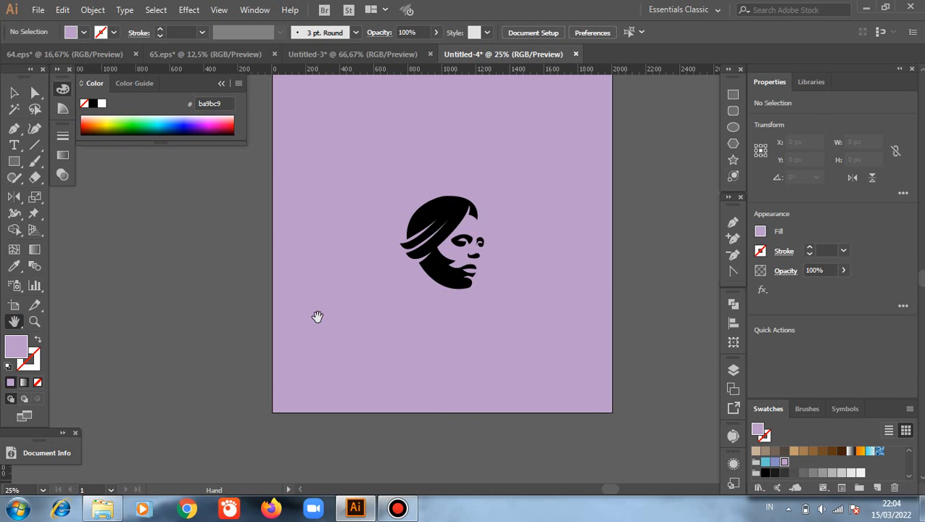
scroll(317, 317, up, 1)
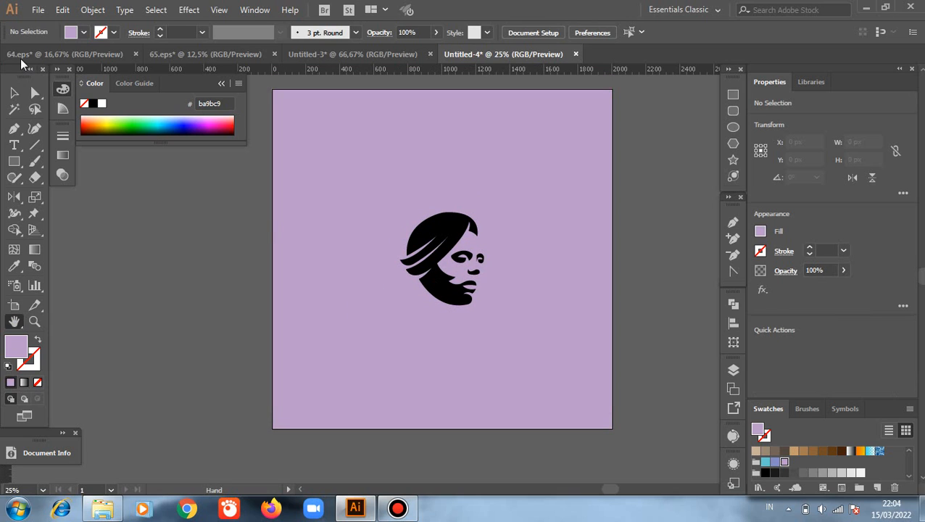
click(14, 92)
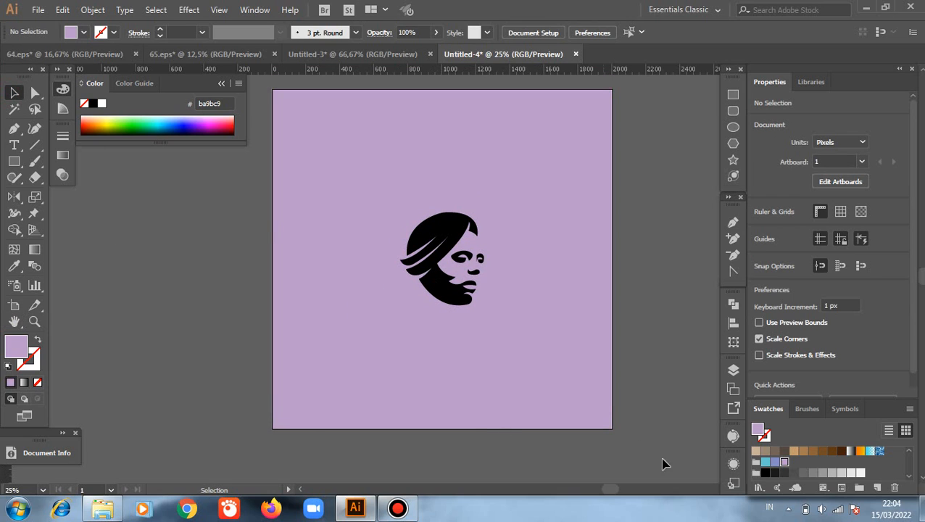
Step: Try blue values of 255 and 206 in the light purple swatch's options with the preview on
click(786, 463)
double_click(786, 462)
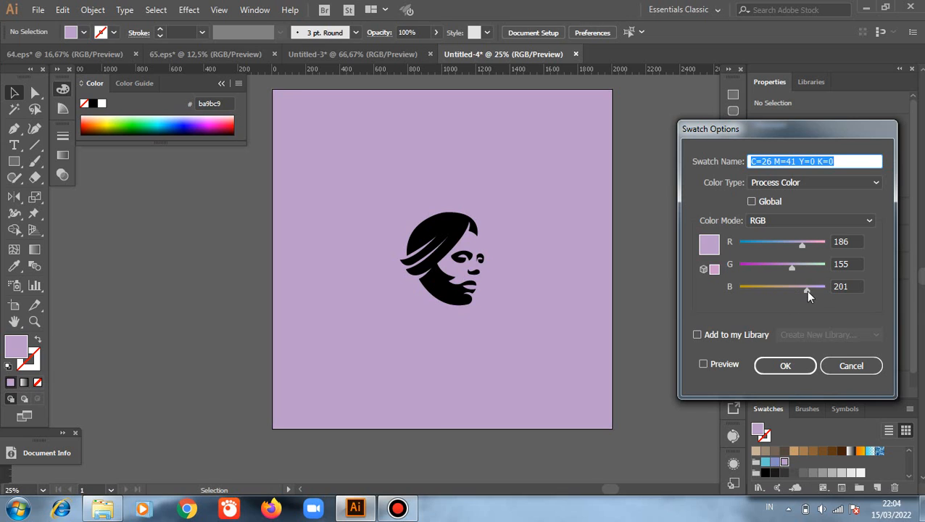
drag(817, 292, 822, 300)
click(704, 364)
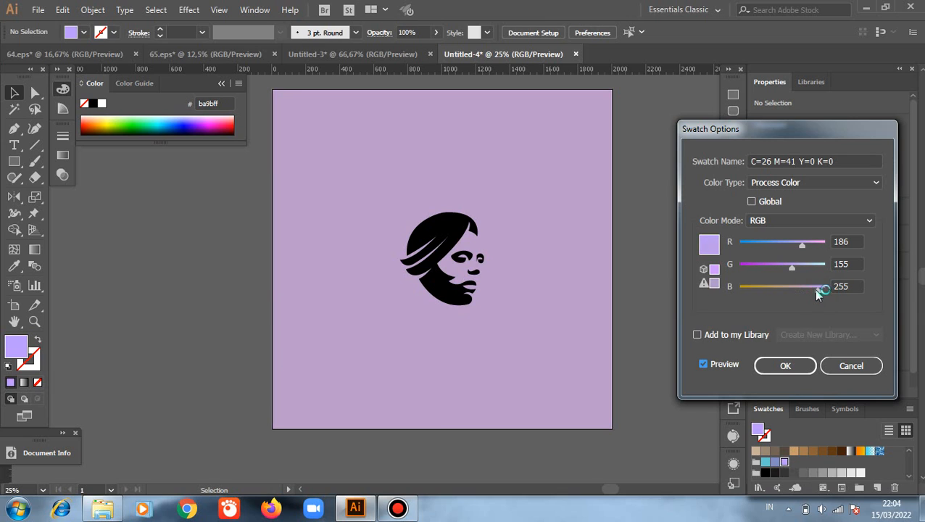
mouse_move(817, 290)
mouse_down()
mouse_move(777, 295)
mouse_move(828, 290)
mouse_up()
drag(828, 293, 810, 289)
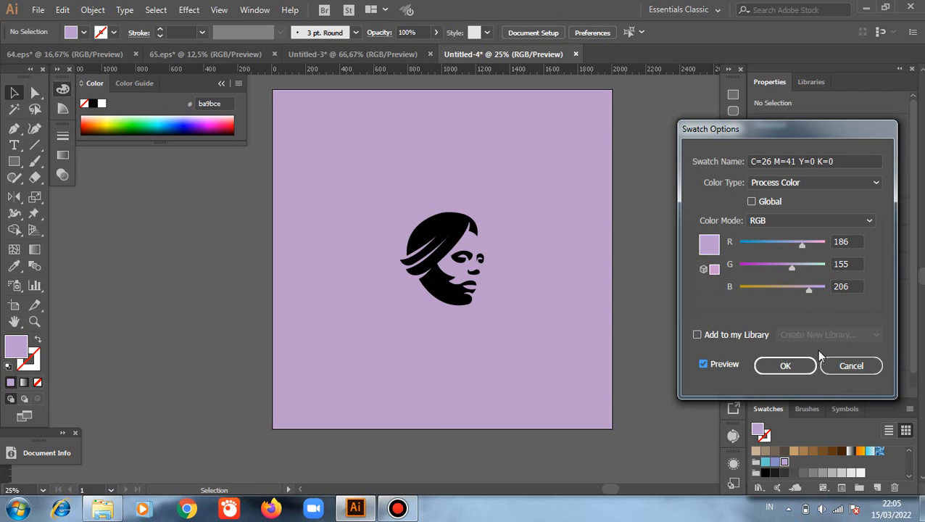
click(844, 367)
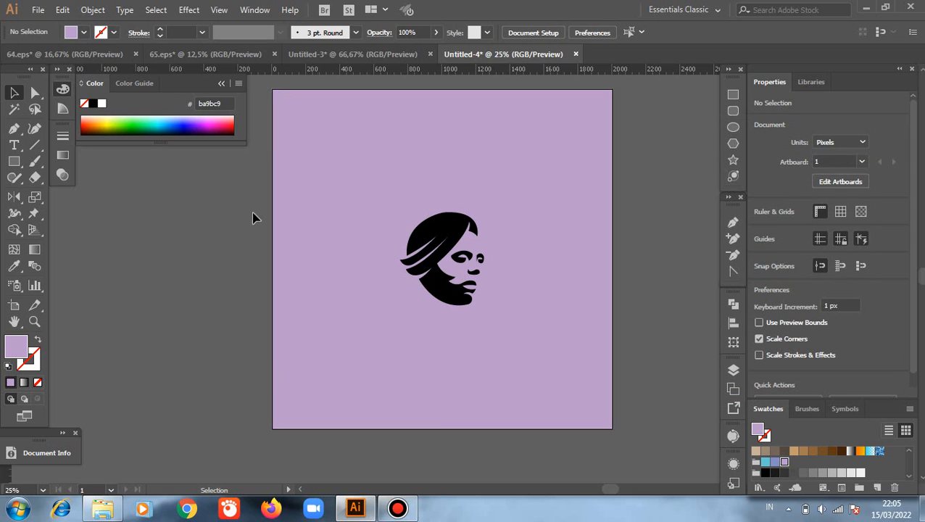
Step: Set the active fill colour to the lighter purple D3ACEA with no artwork selected
click(19, 350)
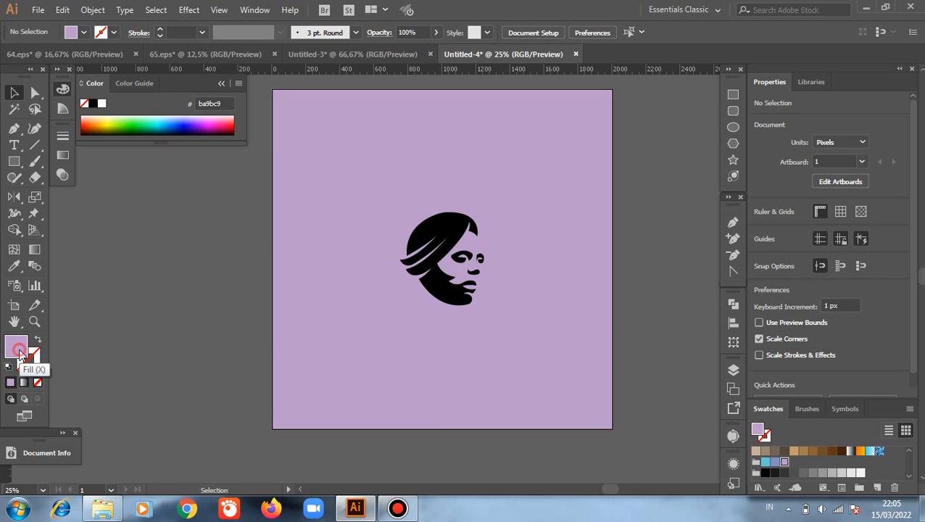
double_click(19, 354)
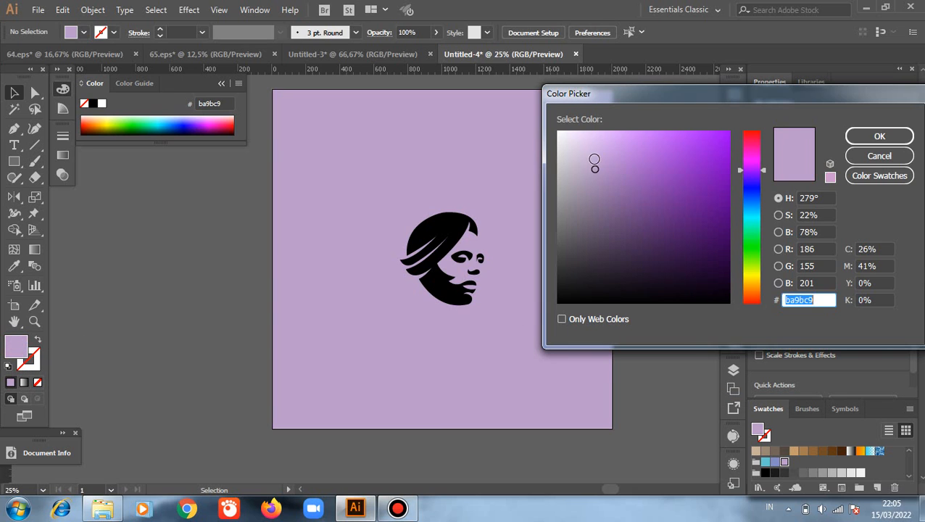
click(598, 160)
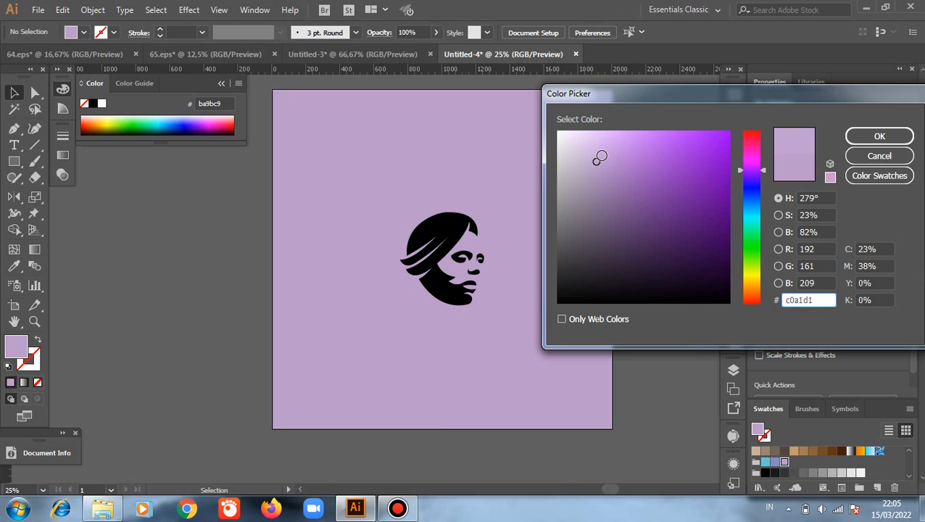
click(604, 154)
click(605, 145)
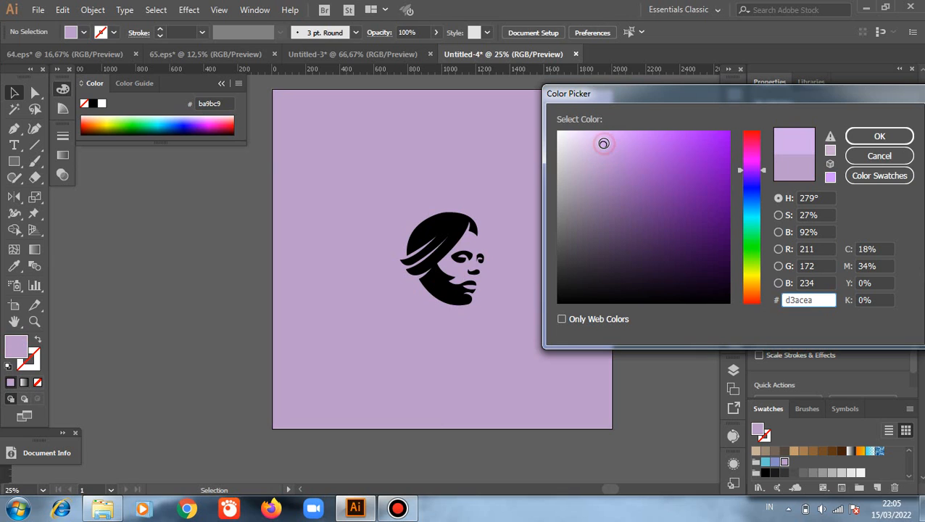
click(879, 137)
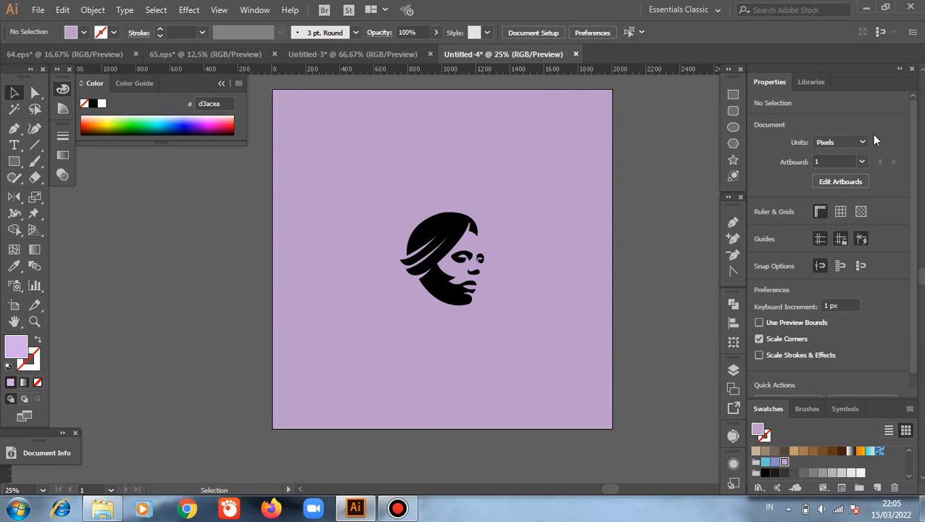
click(12, 94)
click(159, 279)
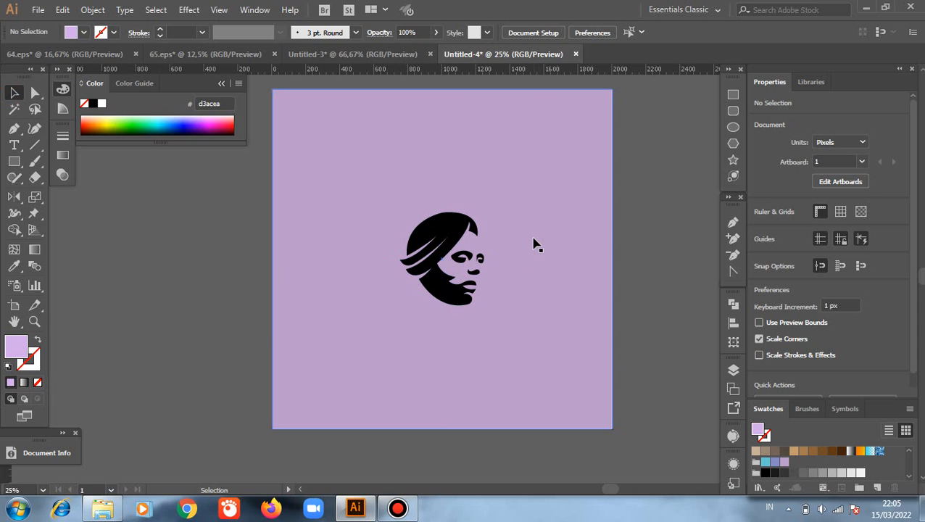
Step: Inspect the face artwork at 50% zoom and collapse the colour controls covering the canvas
scroll(534, 244, up, 1)
scroll(527, 312, up, 1)
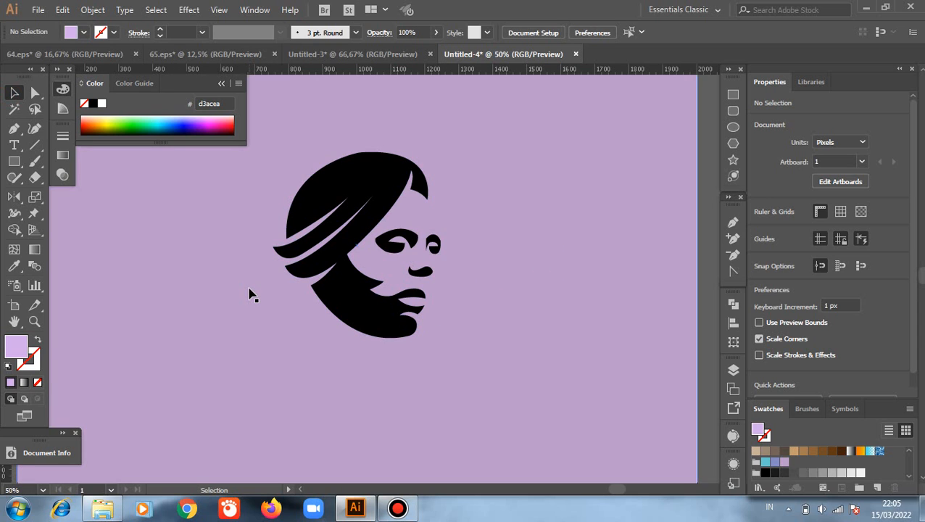
scroll(250, 293, up, 1)
click(222, 84)
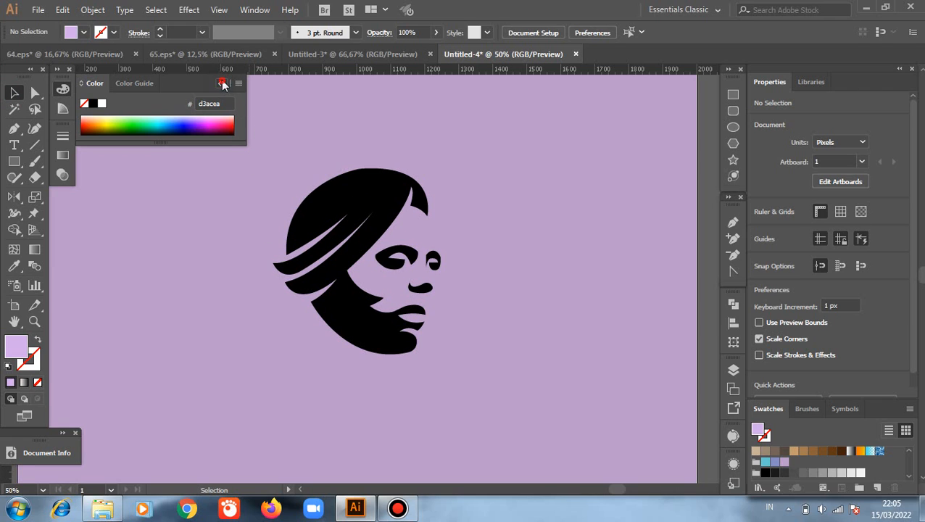
mouse_move(541, 6)
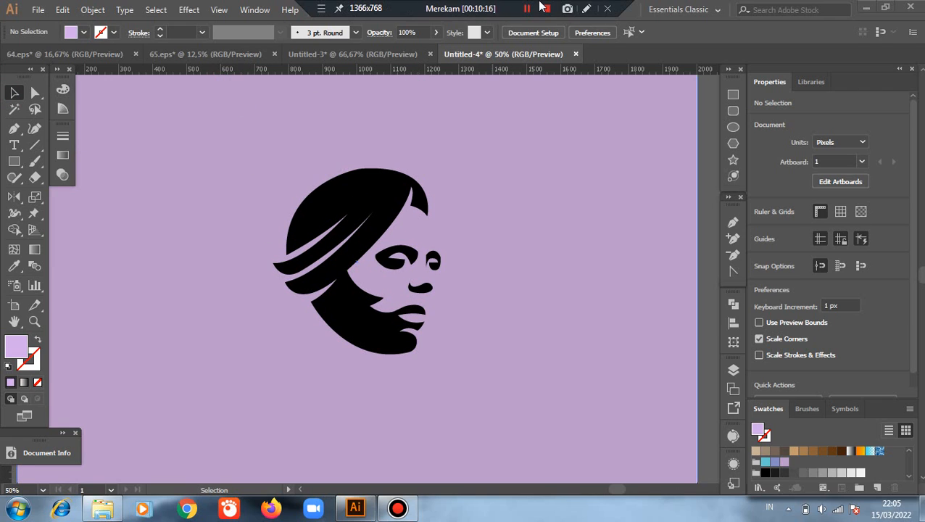